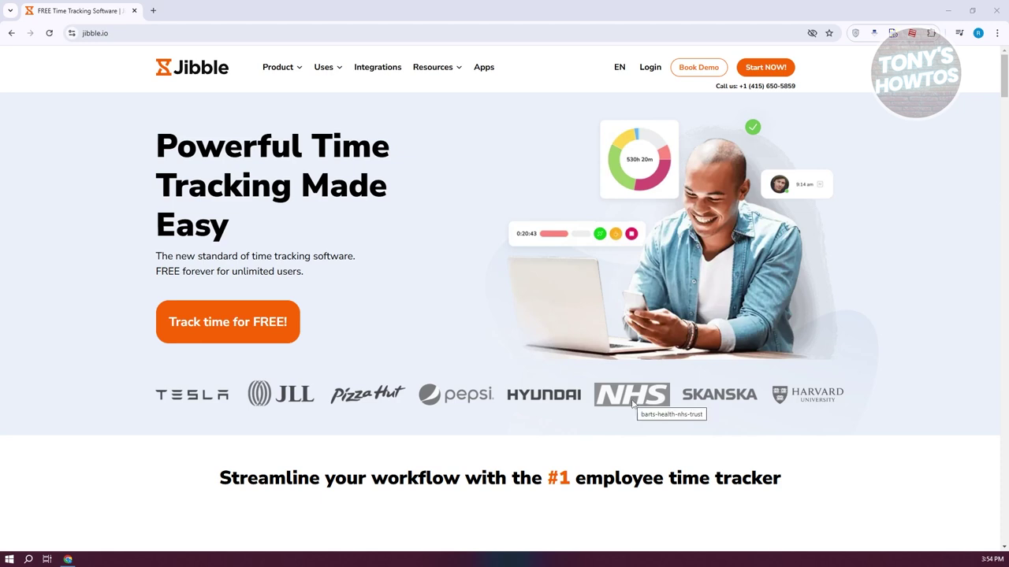
# Start a free Jibble sign-up and choose the business owner role
pyautogui.click(246, 333)
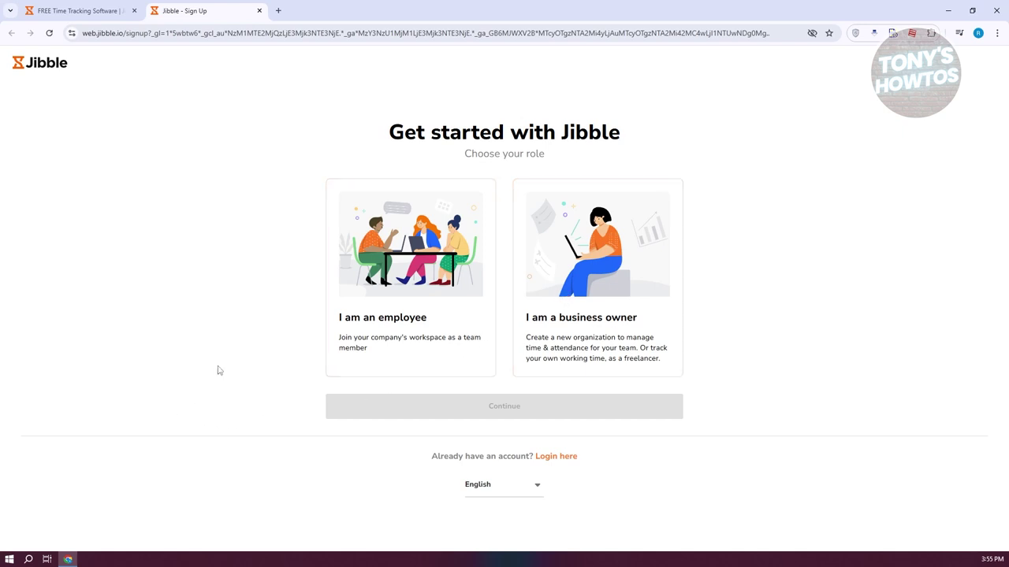
pyautogui.click(568, 284)
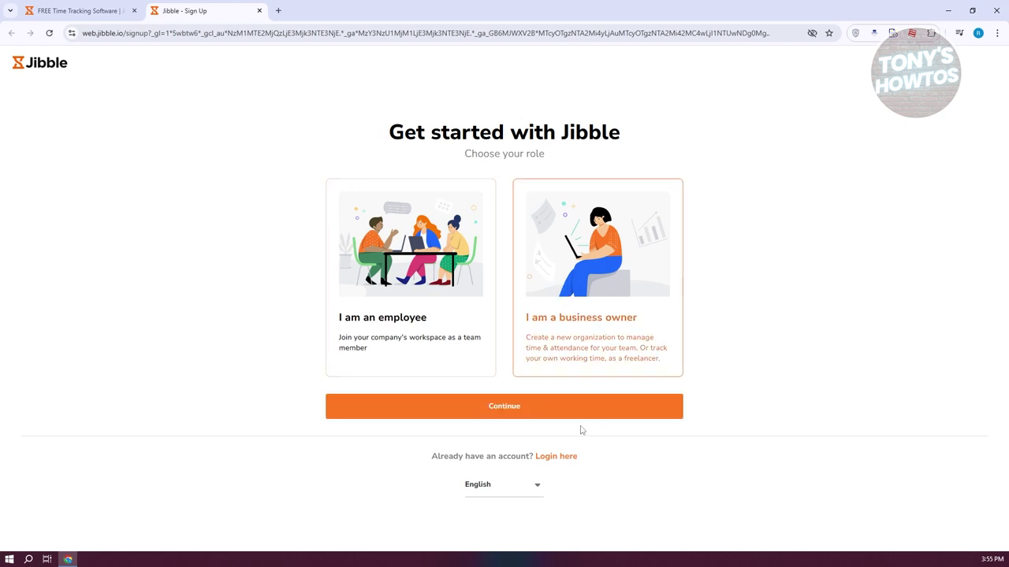
pyautogui.click(531, 410)
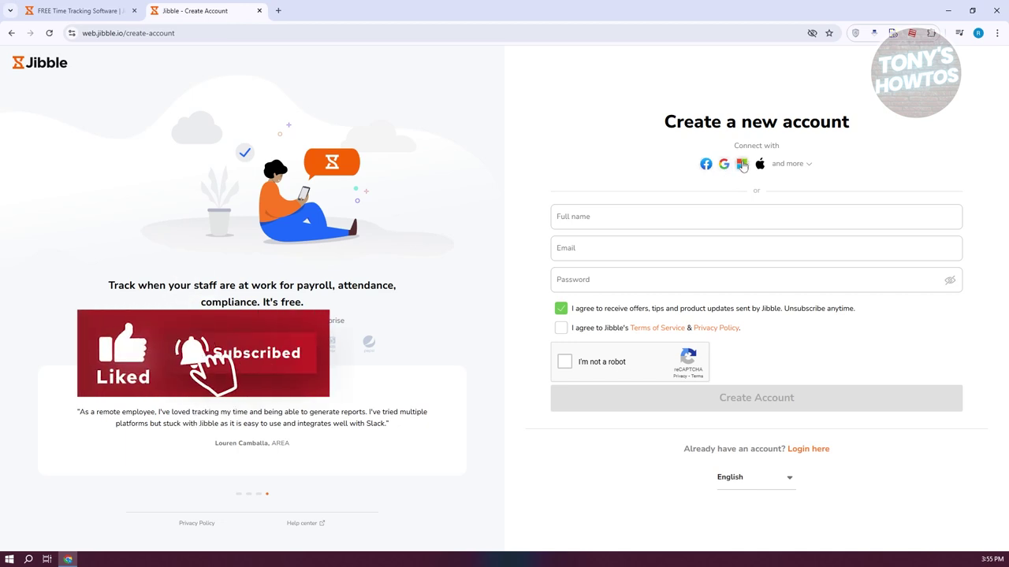
# Expand the sign-up provider options and sign up with the existing Google account, consenting to share its details with jibble.io
pyautogui.click(813, 165)
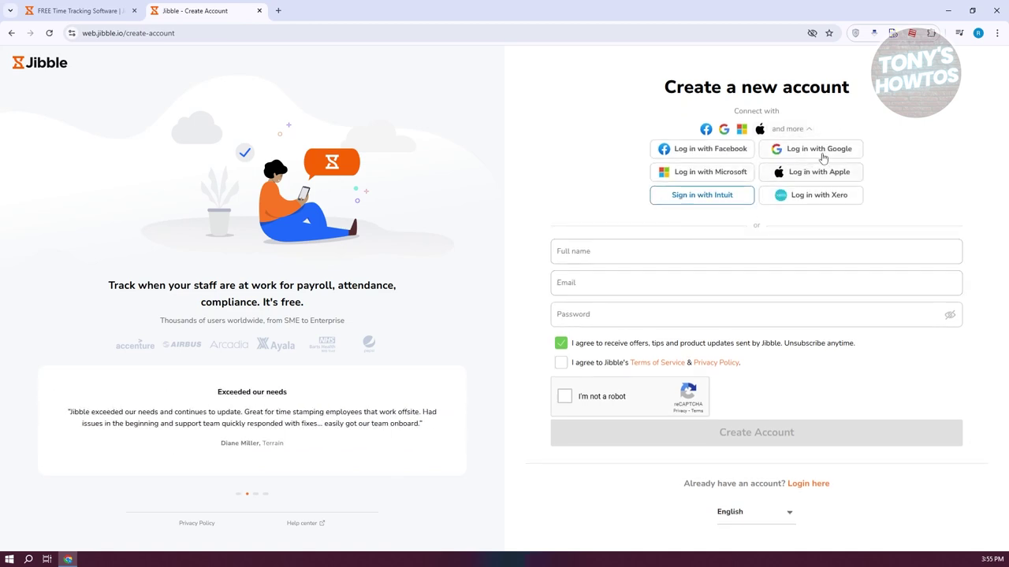
pyautogui.click(820, 152)
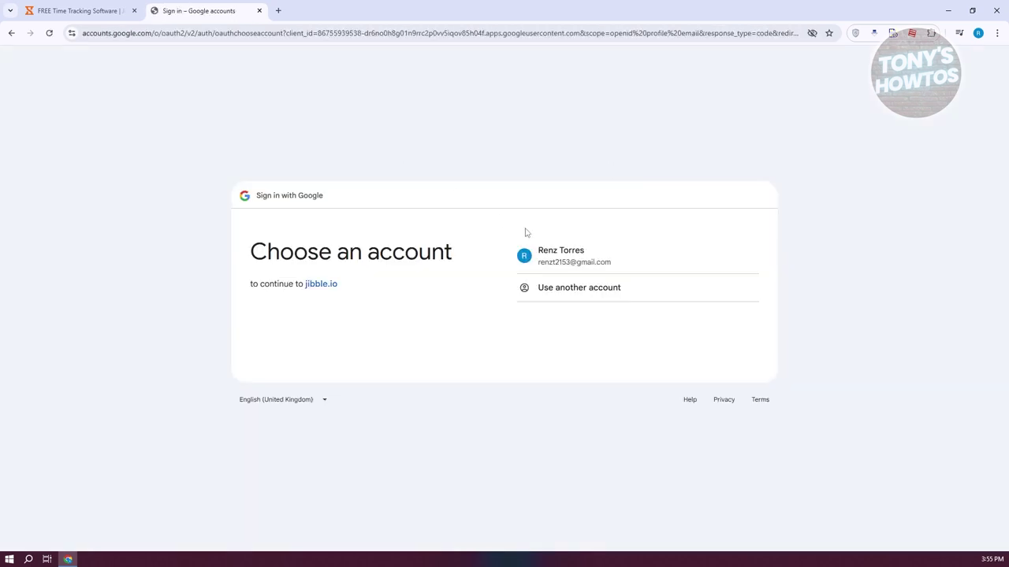
pyautogui.click(562, 264)
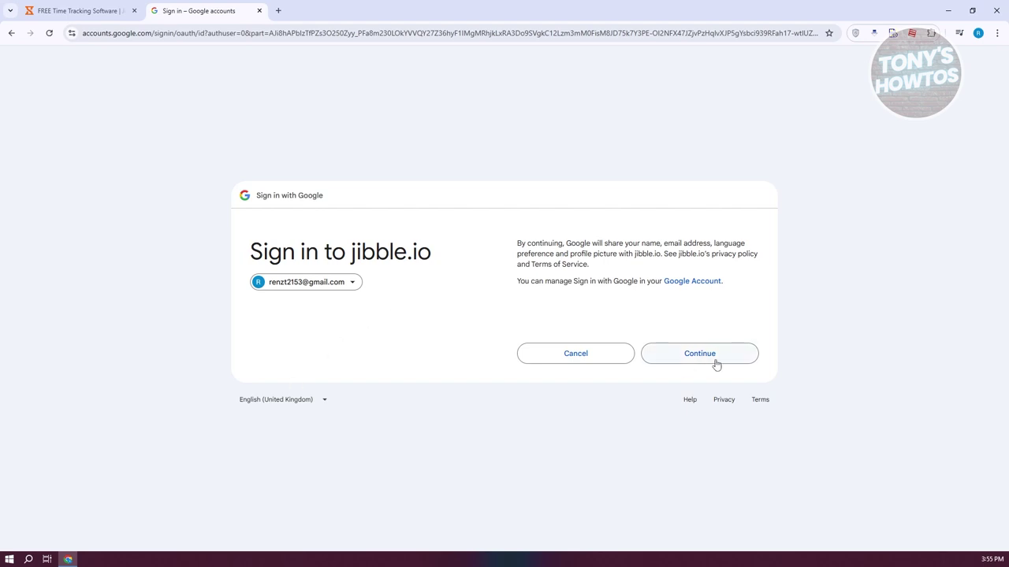
pyautogui.click(717, 361)
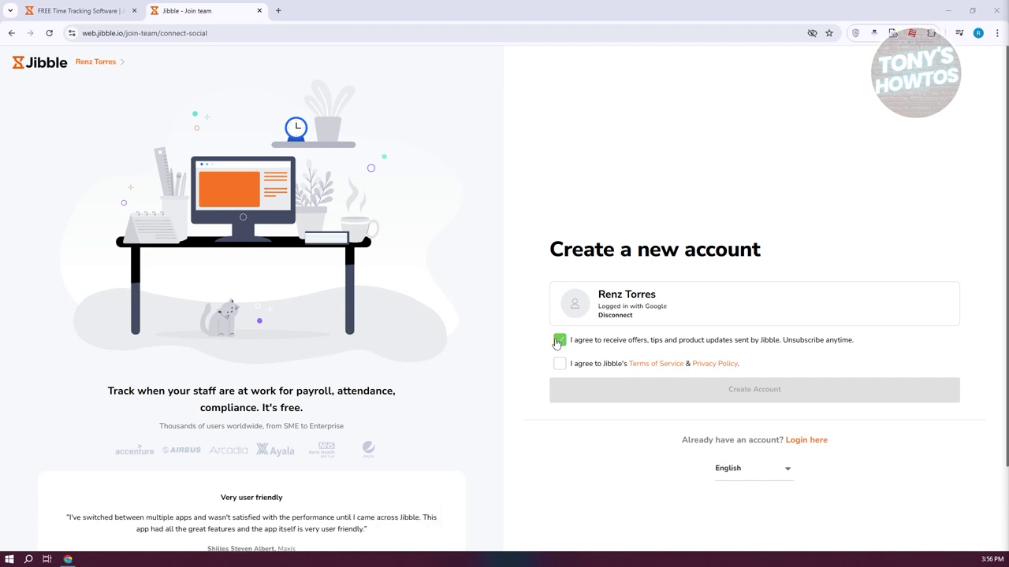
# Opt out of offers and product updates, agree to the Terms of Service and Privacy Policy, and create the account
pyautogui.click(556, 342)
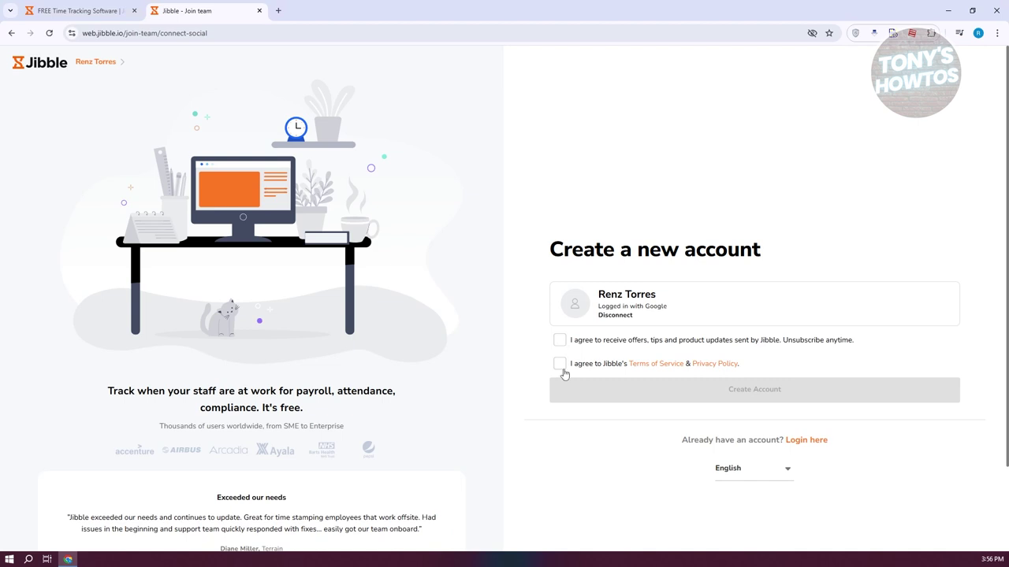
pyautogui.click(560, 365)
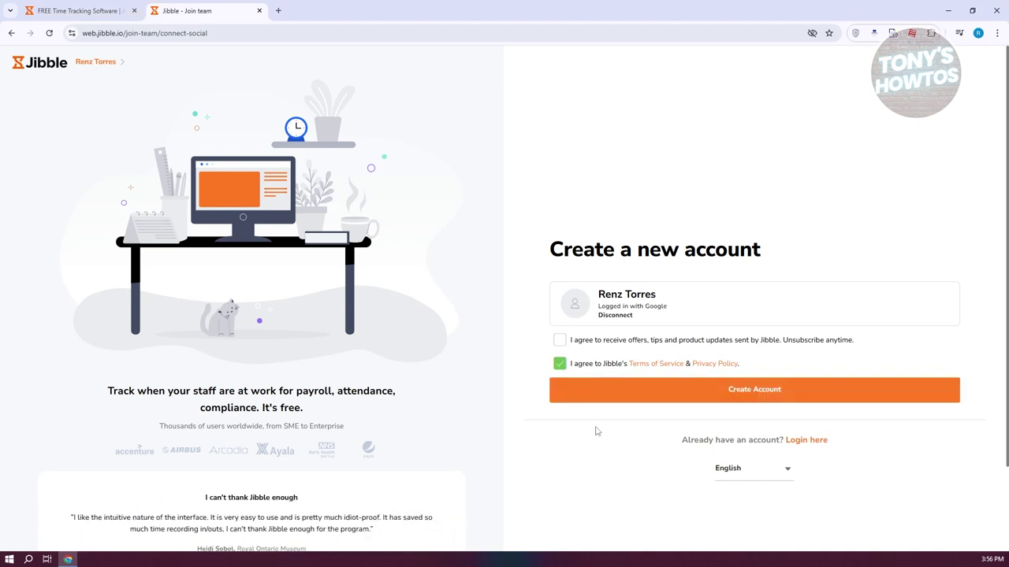
pyautogui.click(716, 403)
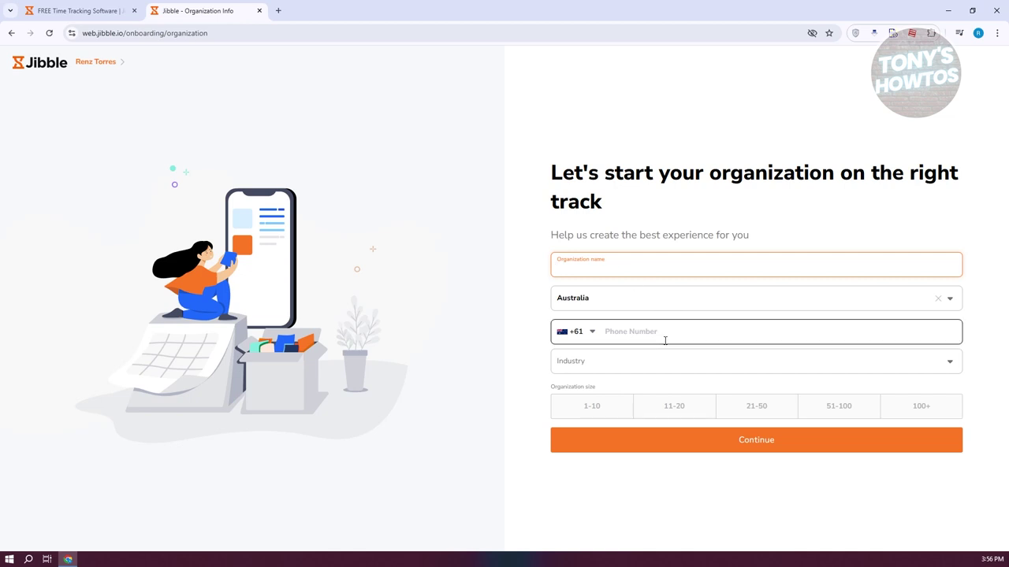
# Submit the organization name, Philippines, phone number, Software or Internet and size 1-10, with goals Monitor time & attendance and Track time on projects
pyautogui.click(590, 405)
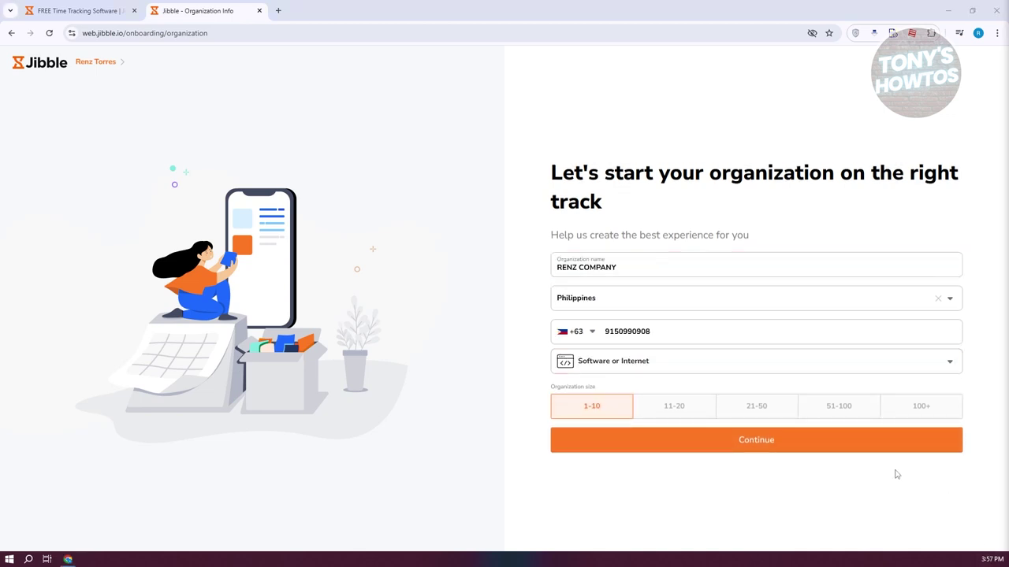
pyautogui.click(797, 446)
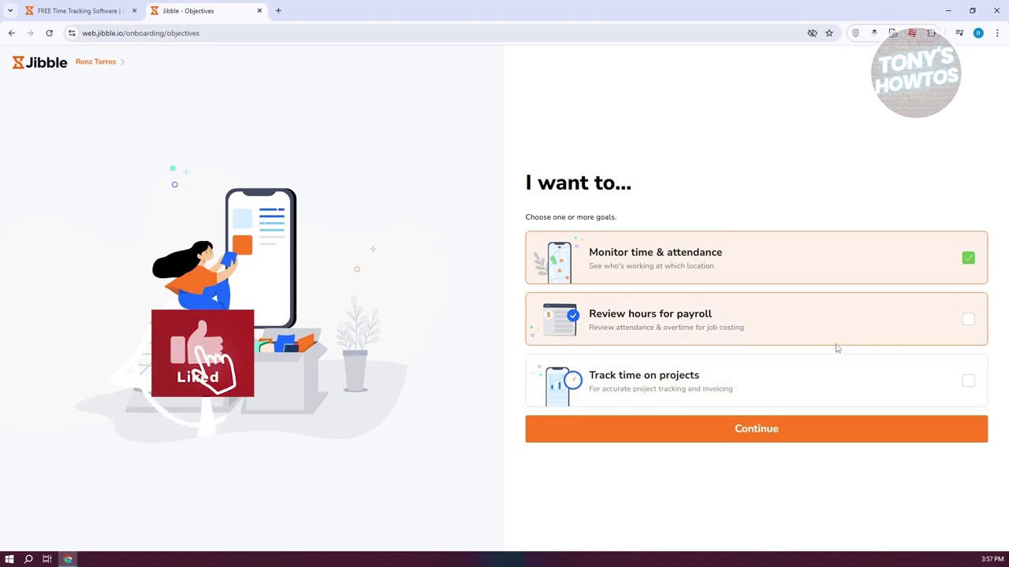
pyautogui.click(966, 383)
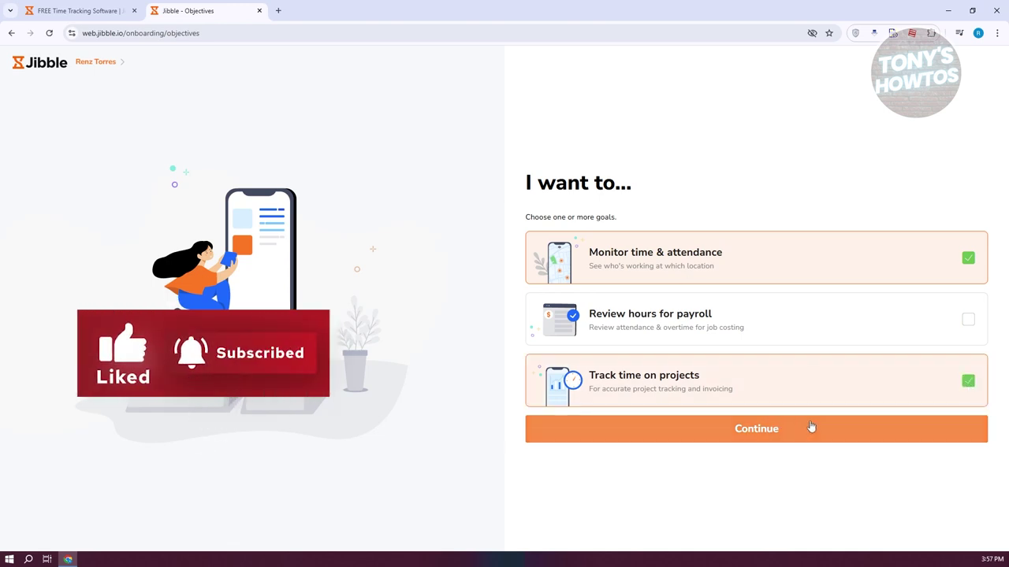
pyautogui.click(809, 427)
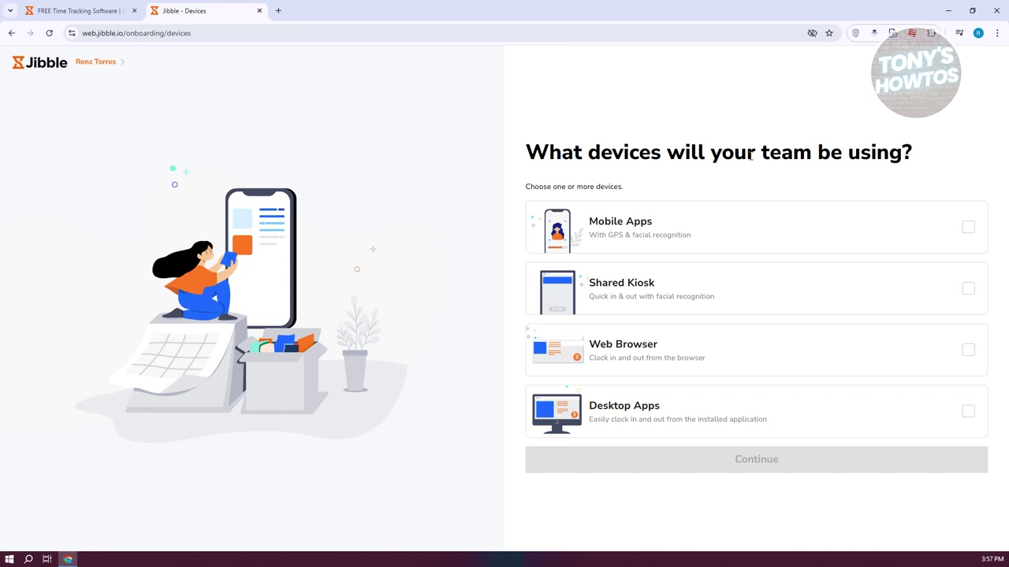
# Choose Mobile Apps, Web Browser and Desktop Apps as the team's devices, and A friend or colleague as the referral source
pyautogui.click(977, 233)
pyautogui.click(973, 356)
pyautogui.click(970, 411)
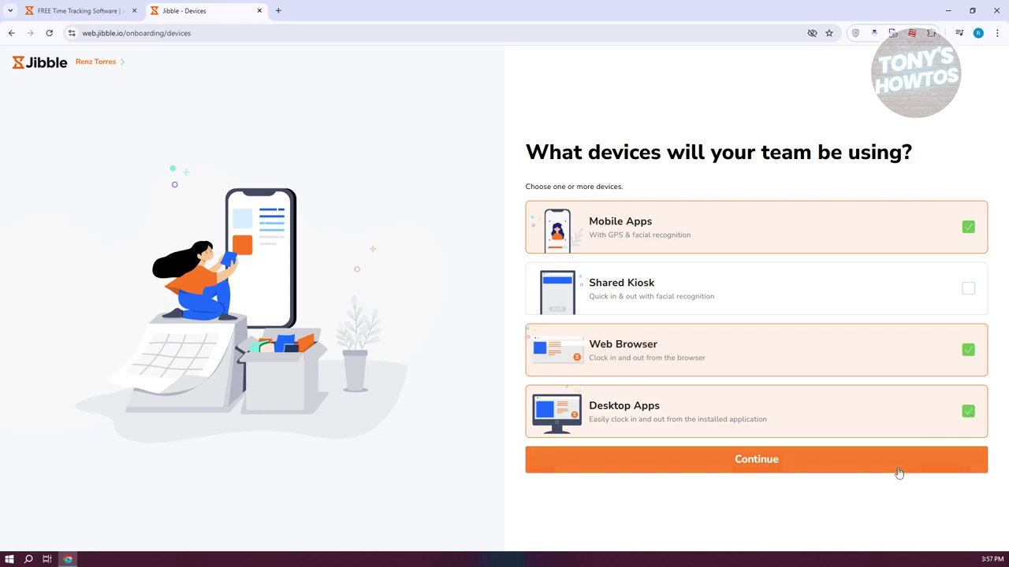
pyautogui.click(899, 473)
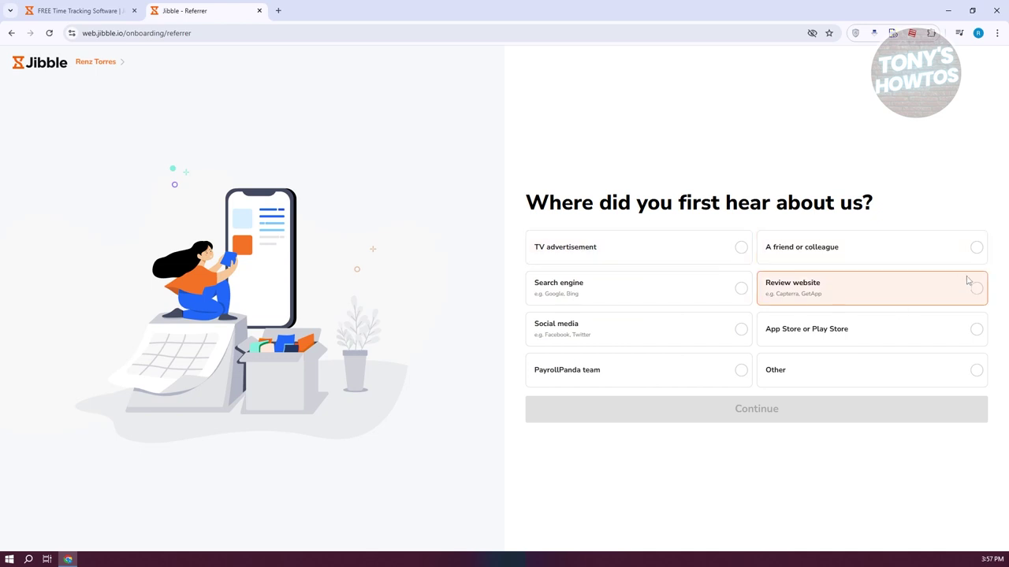
pyautogui.click(921, 255)
pyautogui.click(764, 408)
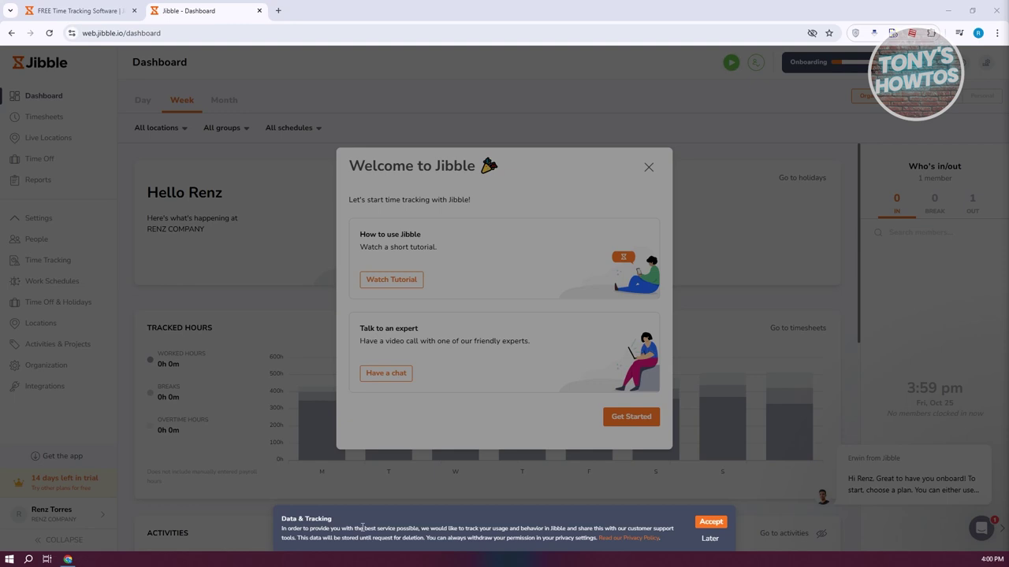
# Accept the data and tracking notice, and dismiss the welcome dialog, onboarding checklist and dashboard tour
pyautogui.click(718, 528)
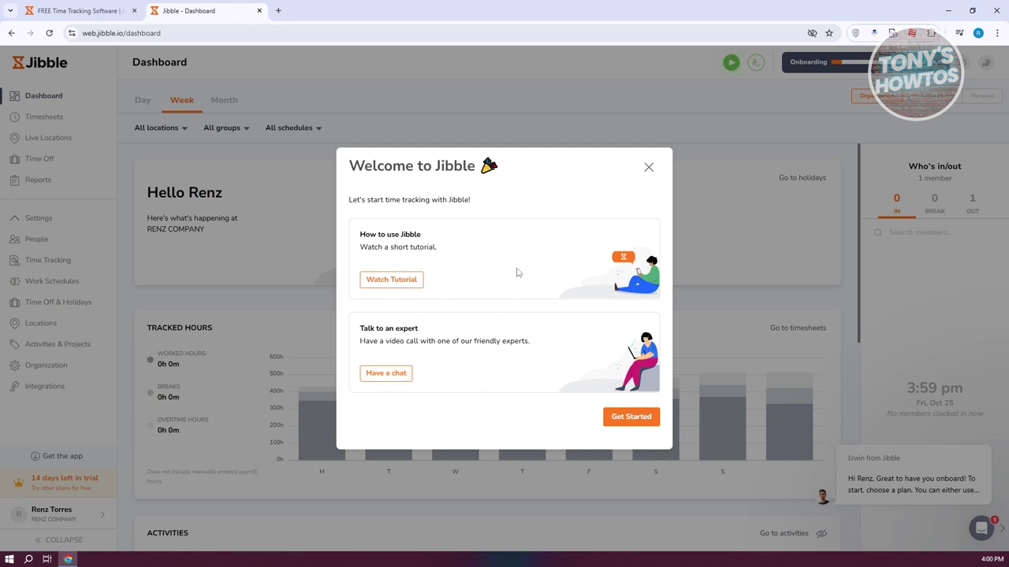
pyautogui.click(648, 168)
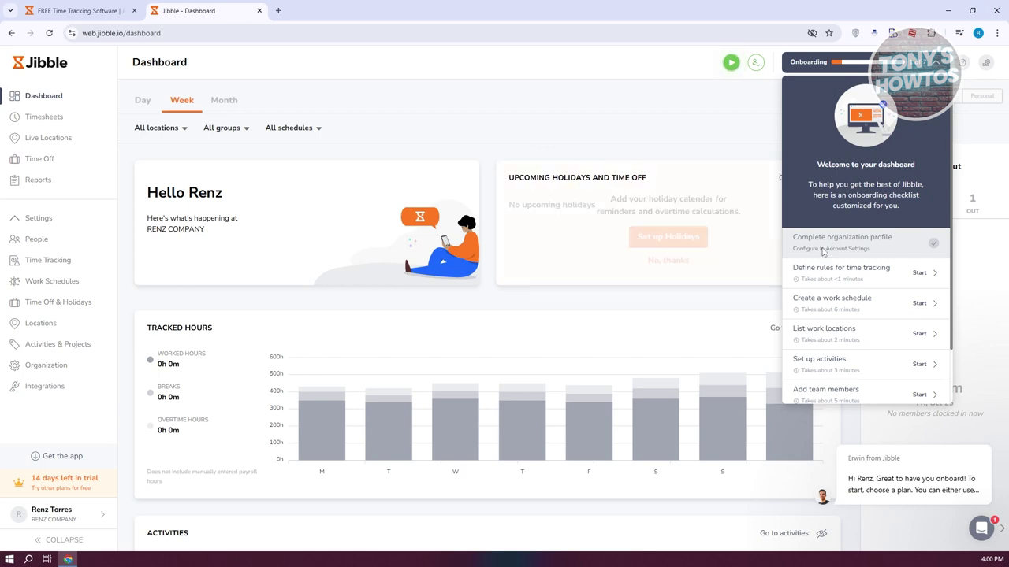
pyautogui.scroll(-2, 859, 347)
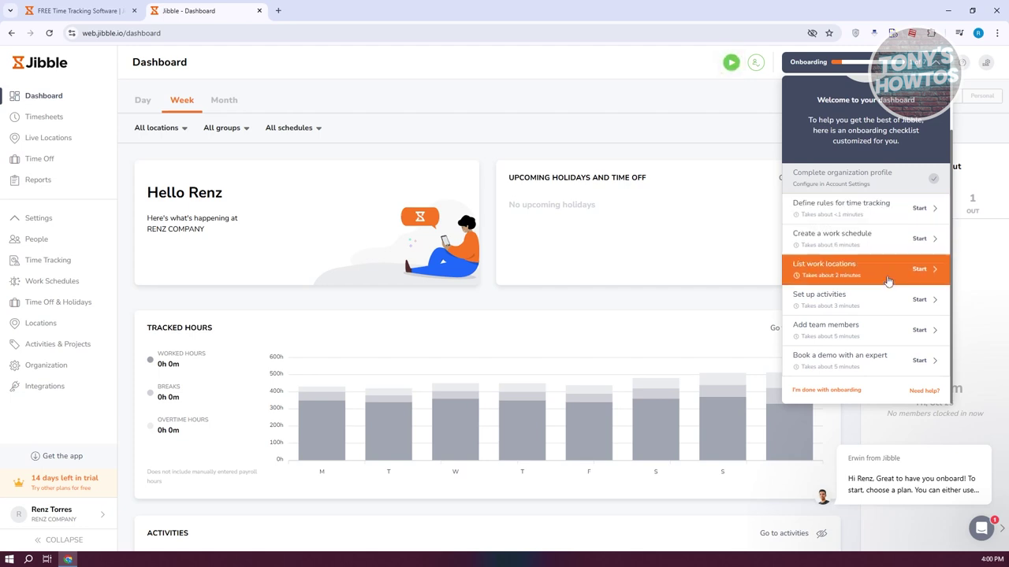
pyautogui.click(693, 127)
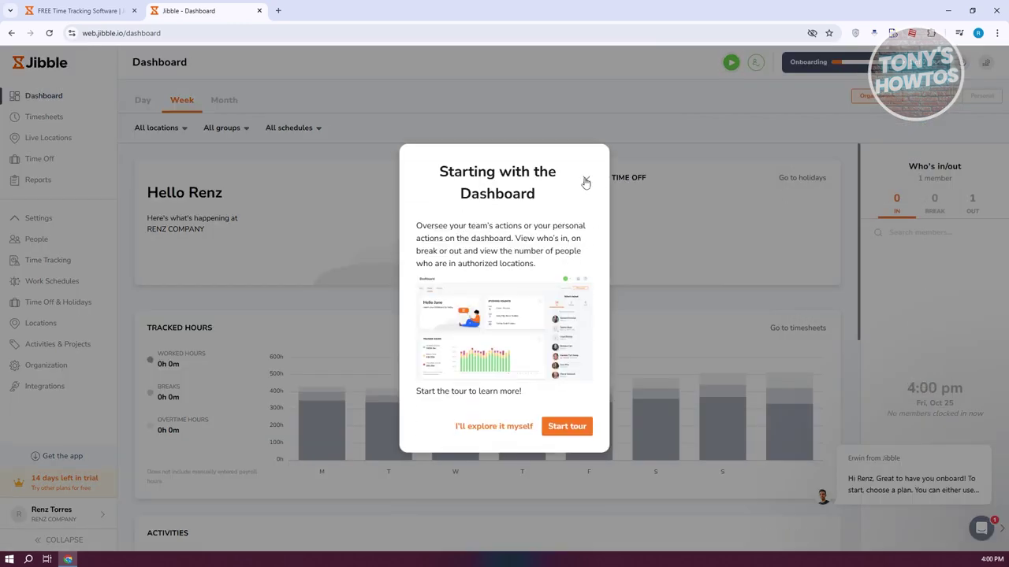
pyautogui.click(584, 182)
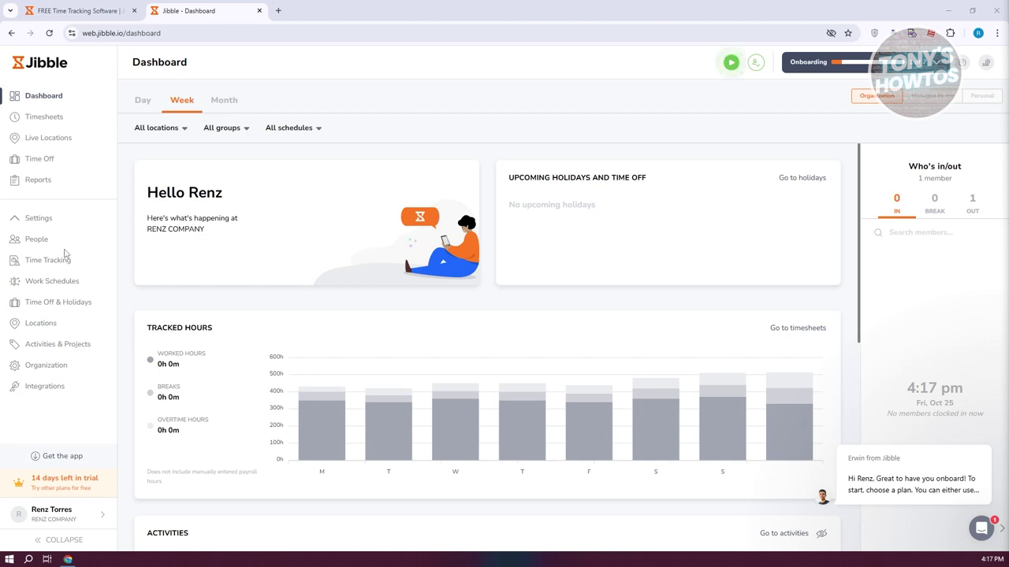
# Start adding members to the organization's people and copy the invitation link
pyautogui.click(39, 241)
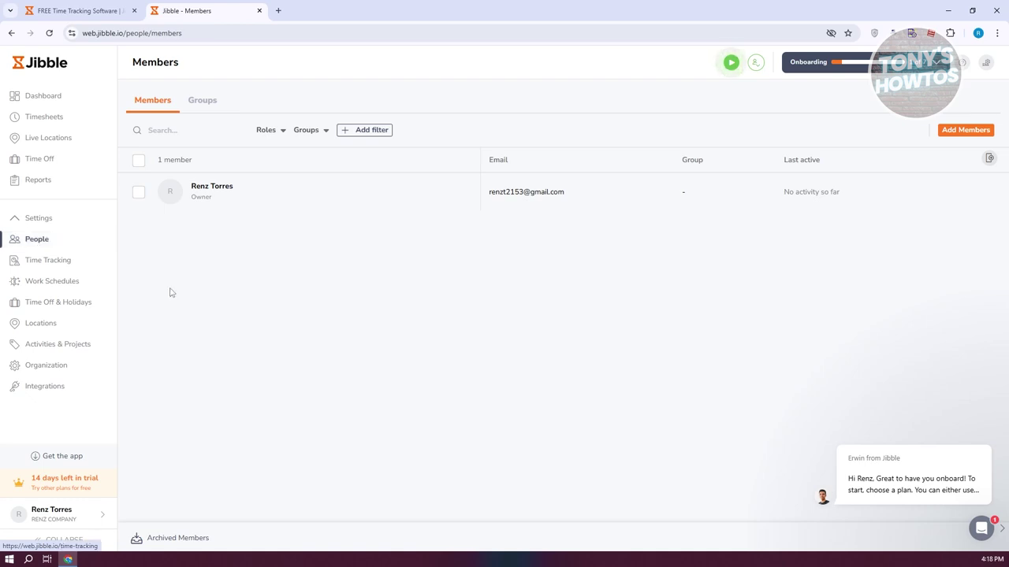
pyautogui.click(969, 131)
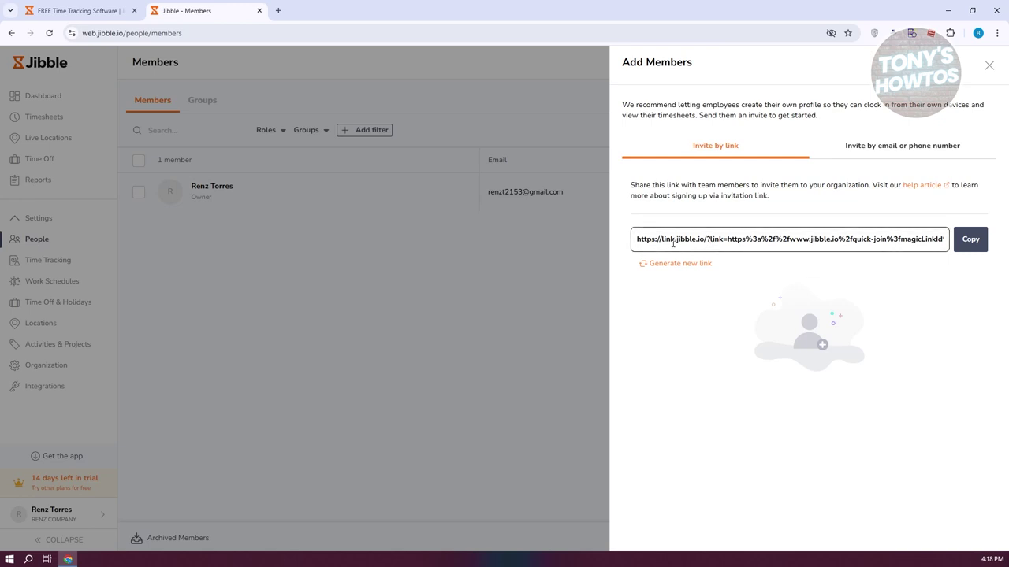
pyautogui.click(970, 239)
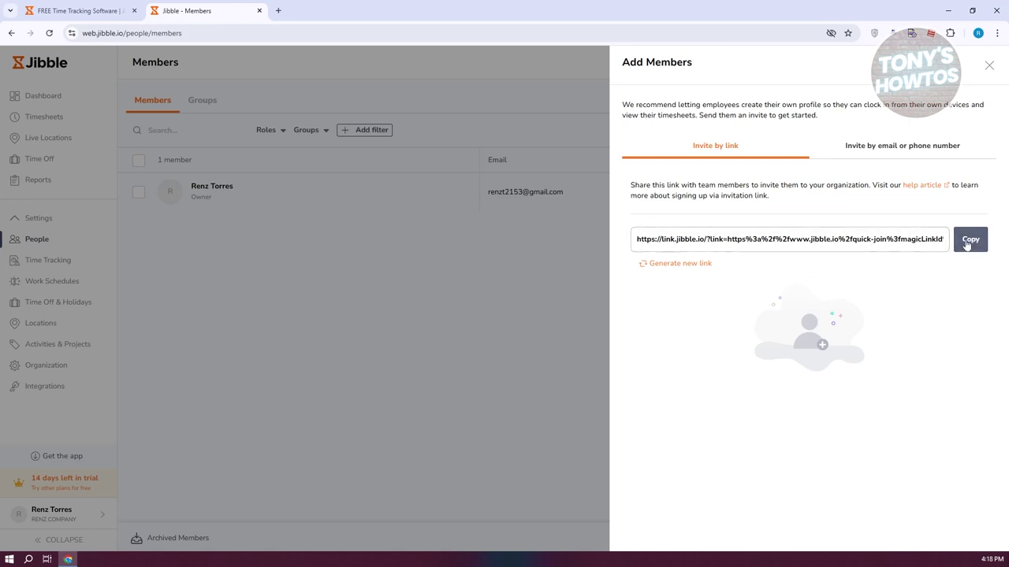
# Look over the options for inviting members by email or phone number, including Don't send invite, and close the form without saving
pyautogui.click(896, 152)
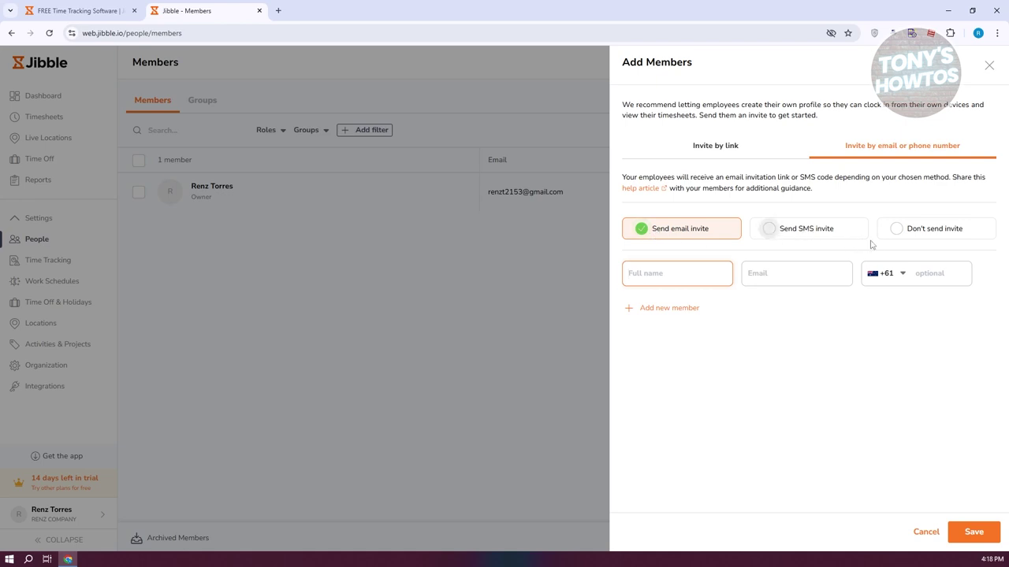
pyautogui.click(905, 234)
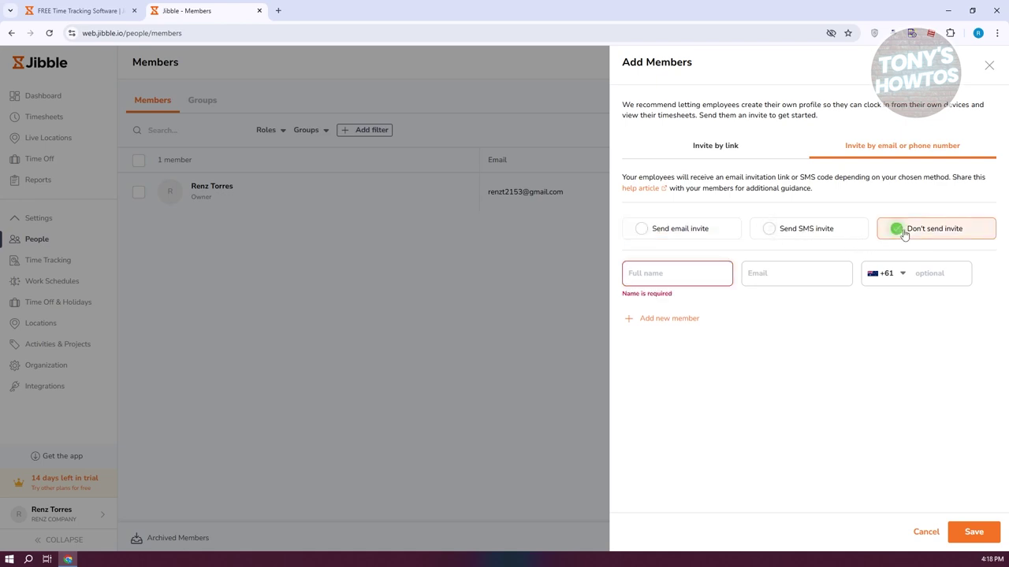
pyautogui.click(648, 189)
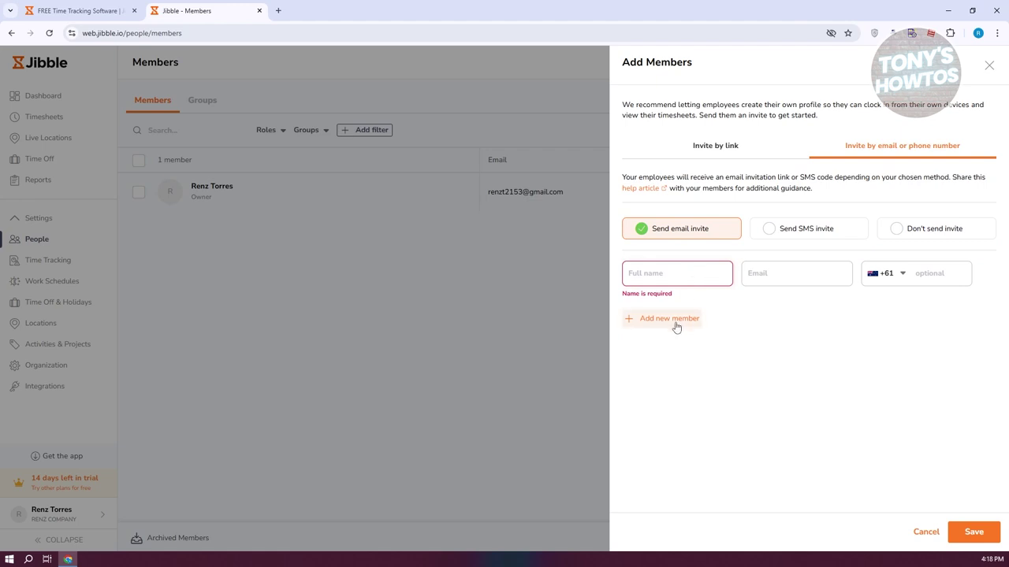
pyautogui.click(395, 362)
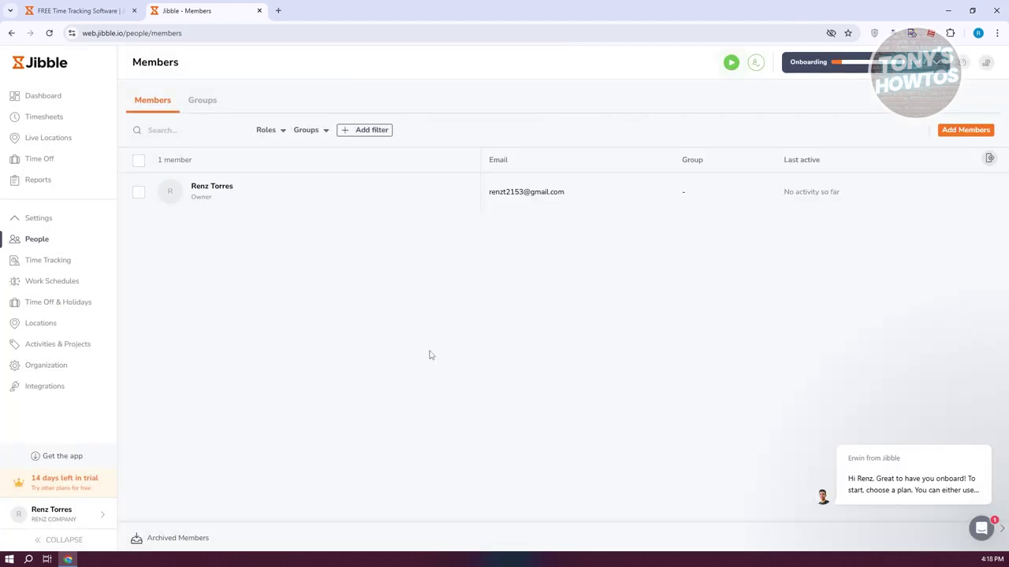
# View the people groups page and check the availability of group creation
pyautogui.click(207, 101)
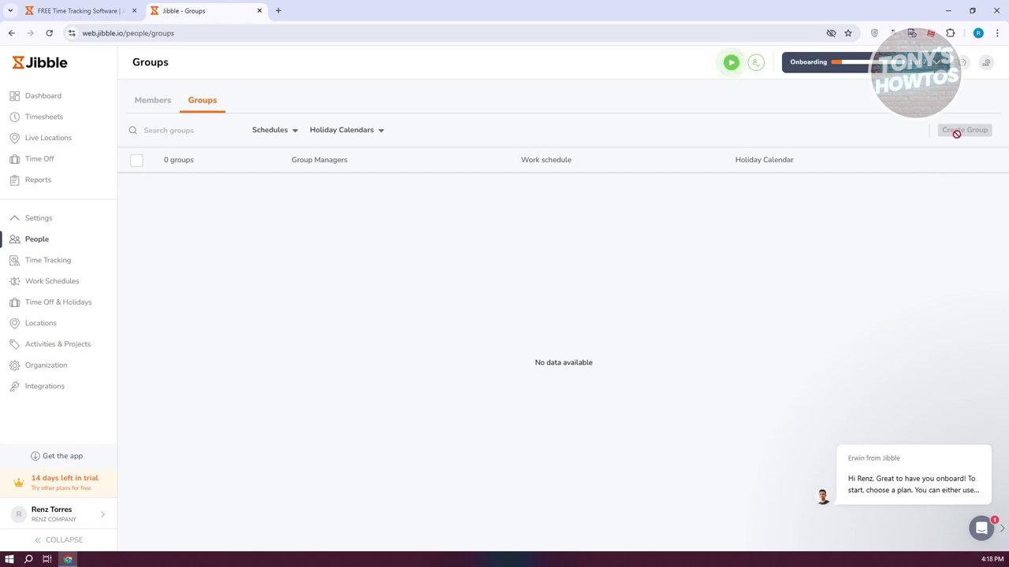
pyautogui.moveTo(961, 131)
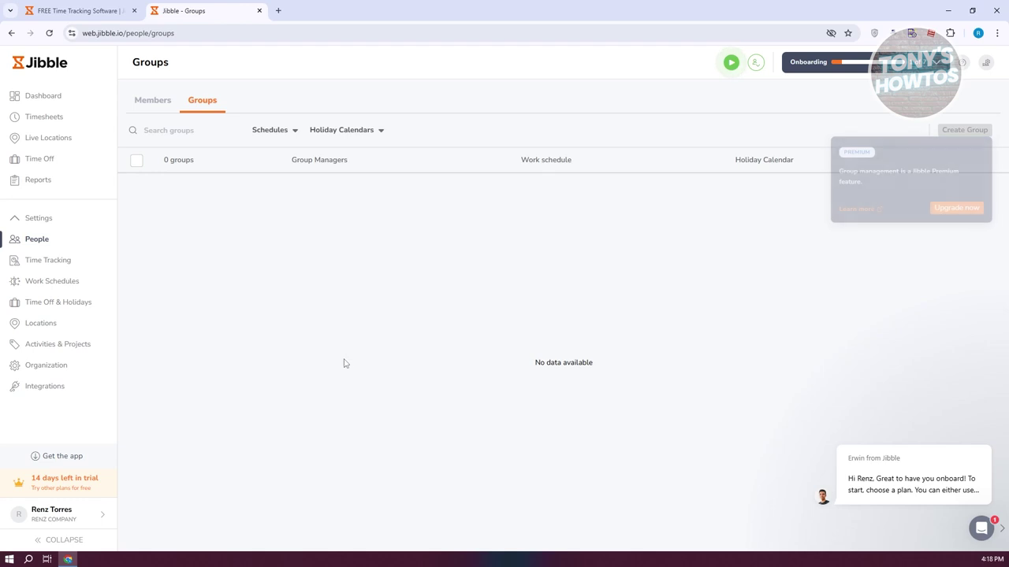
# Review the time tracking policies, covering device restrictions and the Flexible, Moderate, Strict and Custom time clock restrictions
pyautogui.click(41, 268)
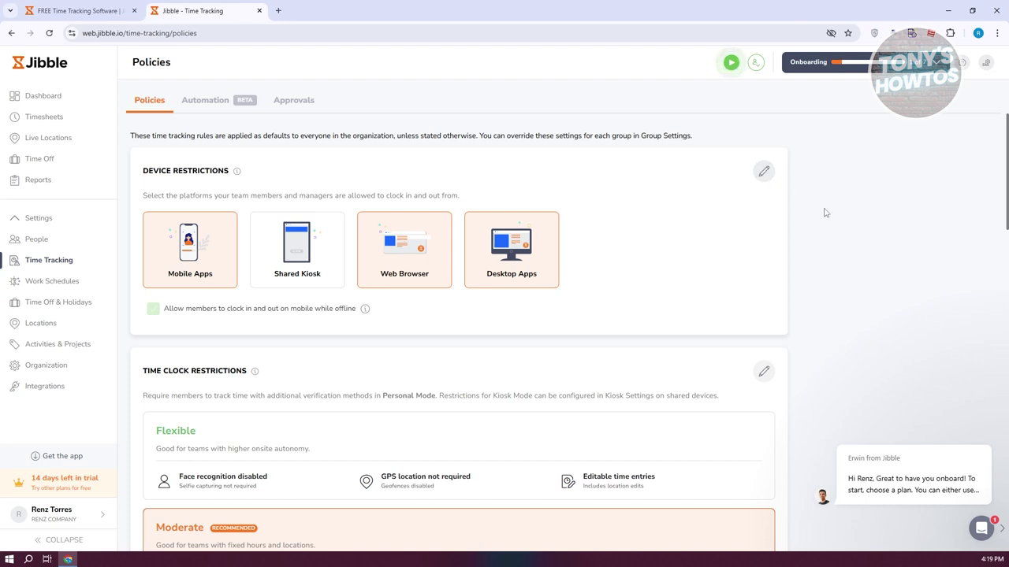
pyautogui.scroll(-3, 859, 275)
pyautogui.scroll(1, 850, 243)
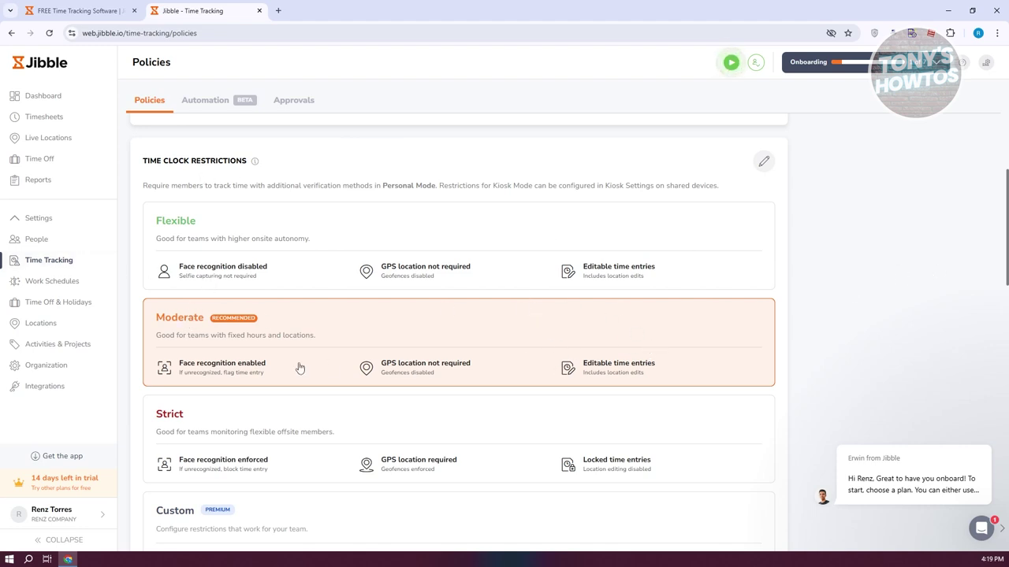
pyautogui.scroll(-3, 181, 323)
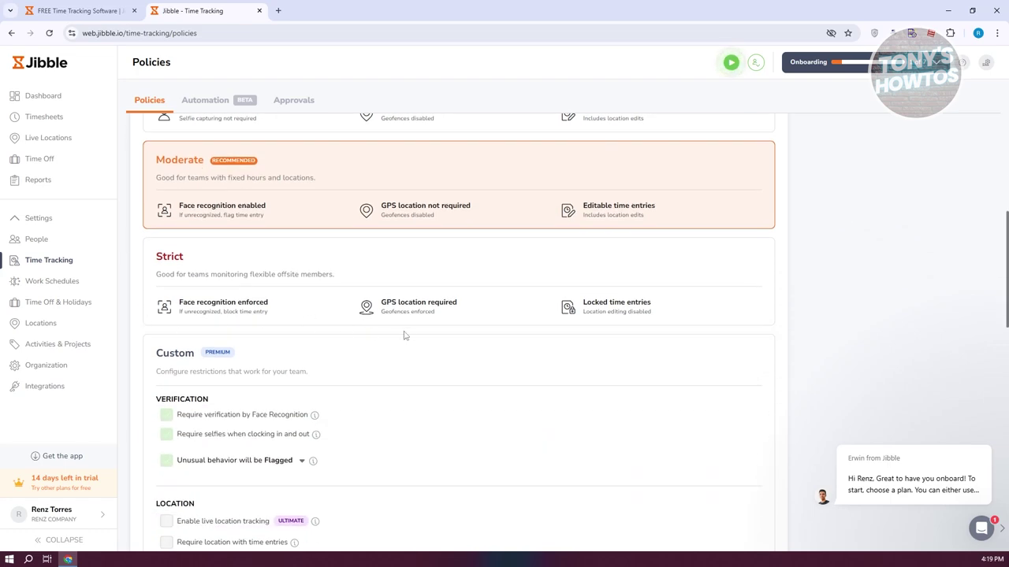
pyautogui.scroll(3, 502, 345)
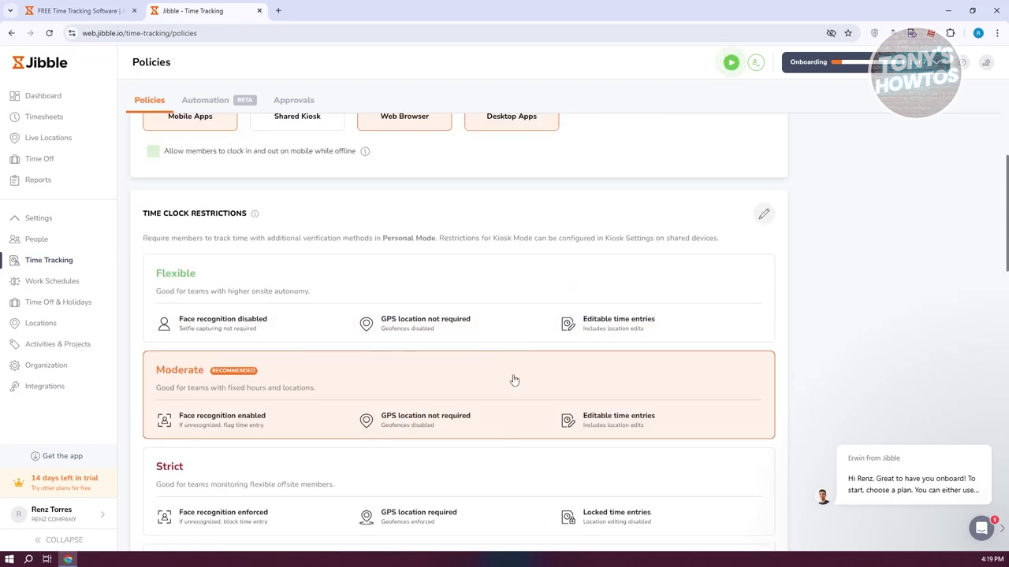
# Review the Custom time clock restrictions, covering verification, location and time entries, plus the time tracking automation and approvals settings
pyautogui.scroll(2, 473, 382)
pyautogui.scroll(-8, 388, 400)
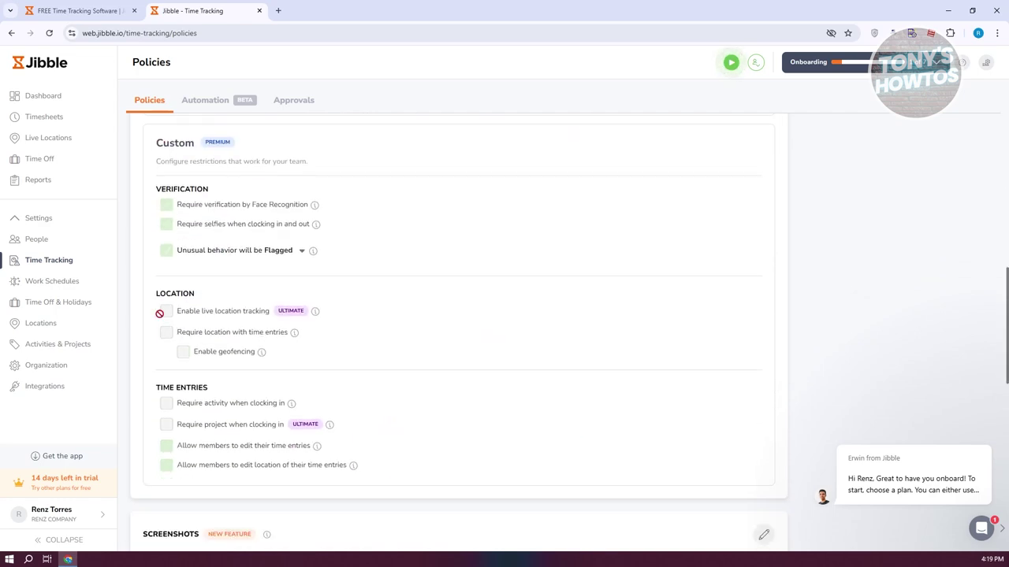
pyautogui.scroll(2, 578, 350)
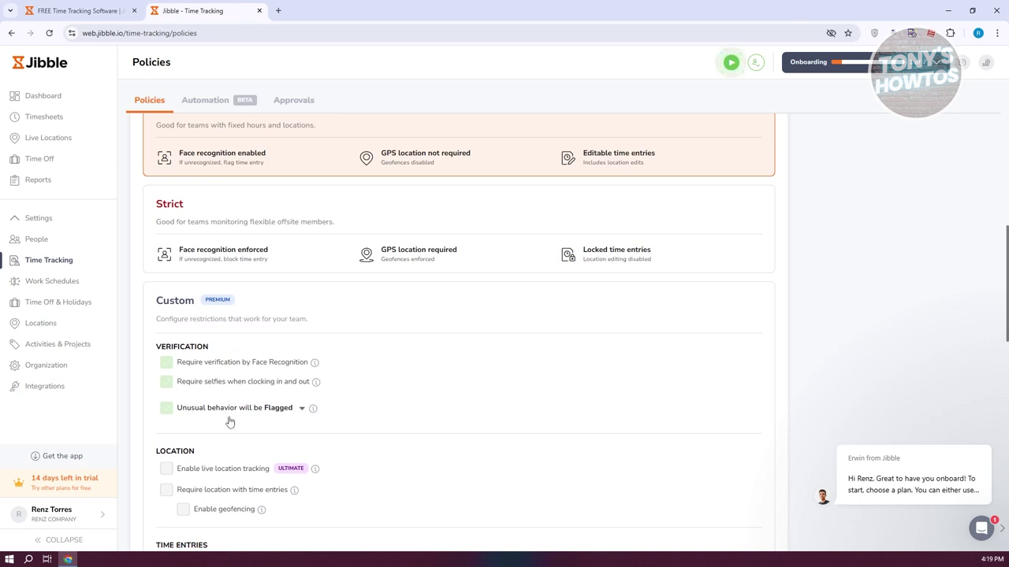
pyautogui.click(211, 102)
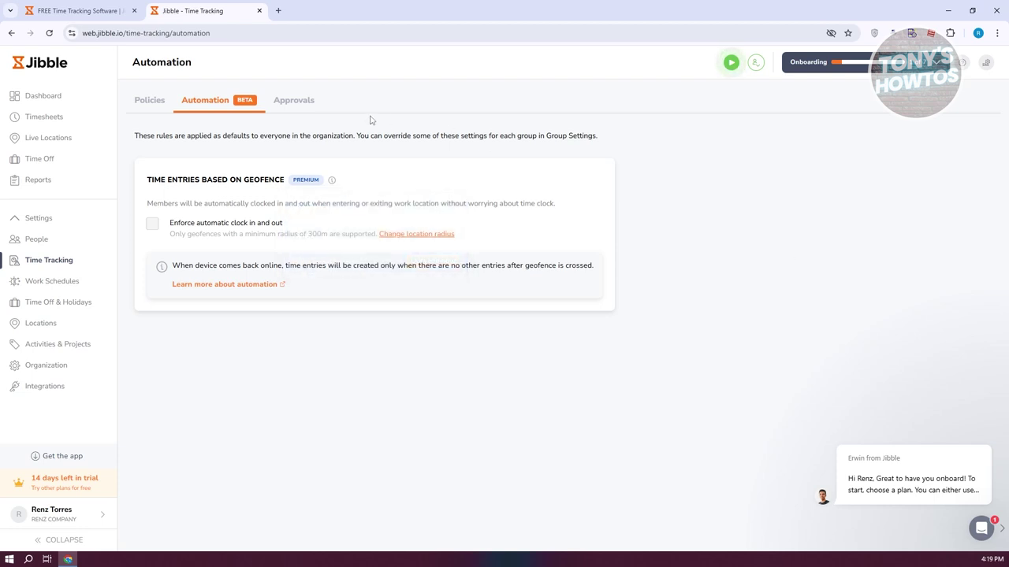
pyautogui.click(294, 102)
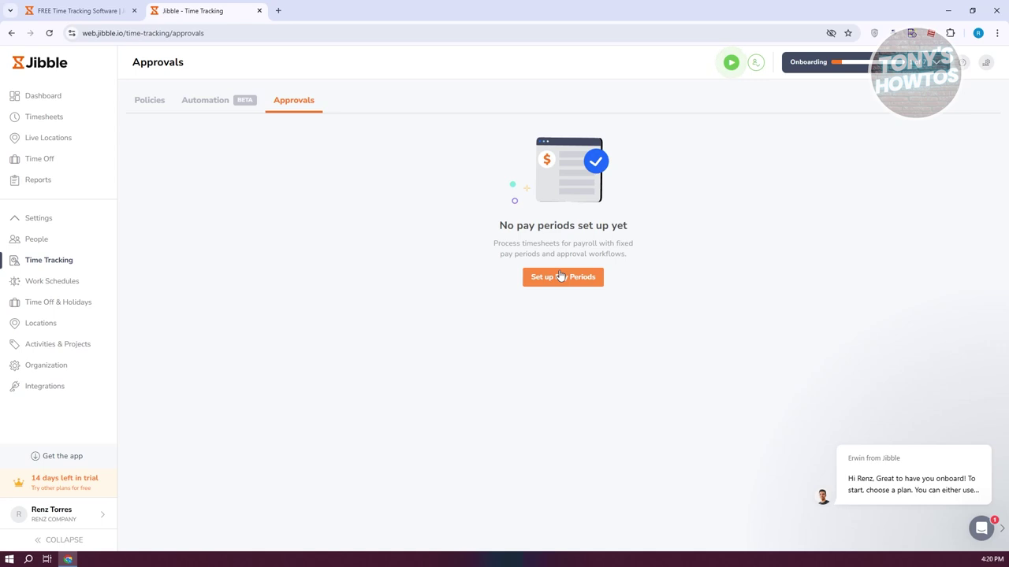
# Draft a work schedule named "tets schedule" with the Fixed arrangement and Monday hours from 9:00 am to 5:00 pm
pyautogui.click(44, 288)
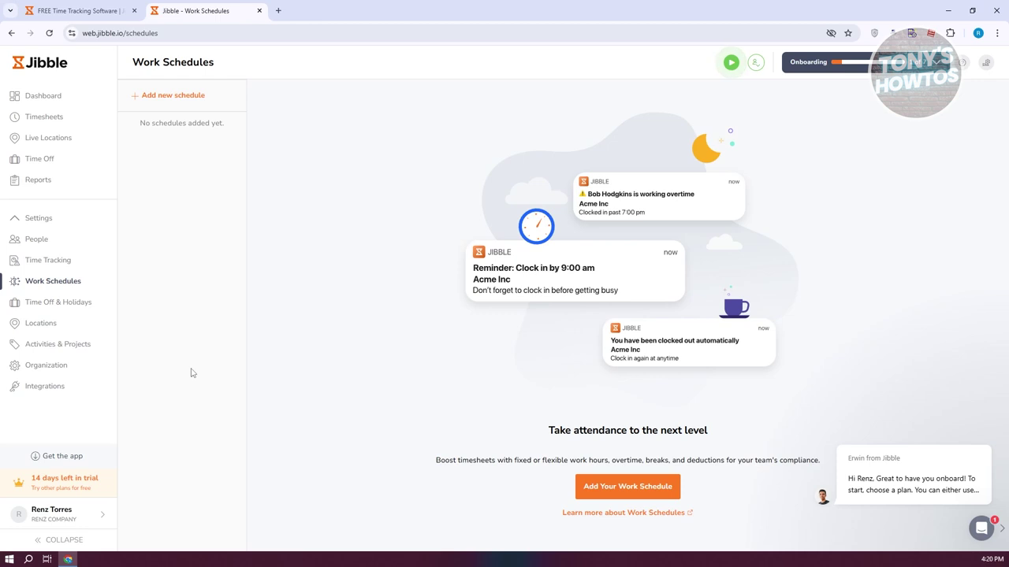
pyautogui.click(610, 489)
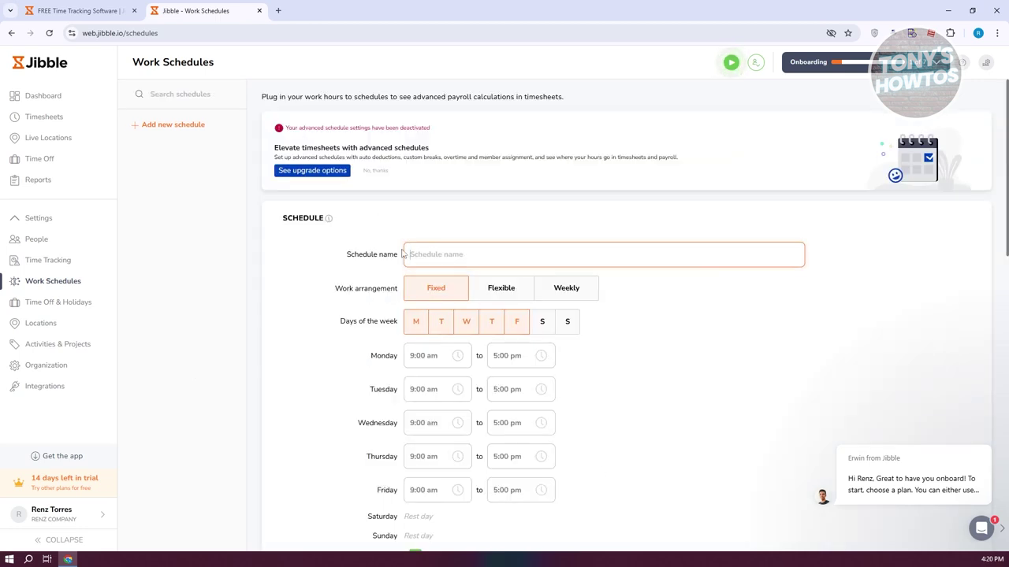
pyautogui.write('tets')
pyautogui.scroll(-1, 722, 360)
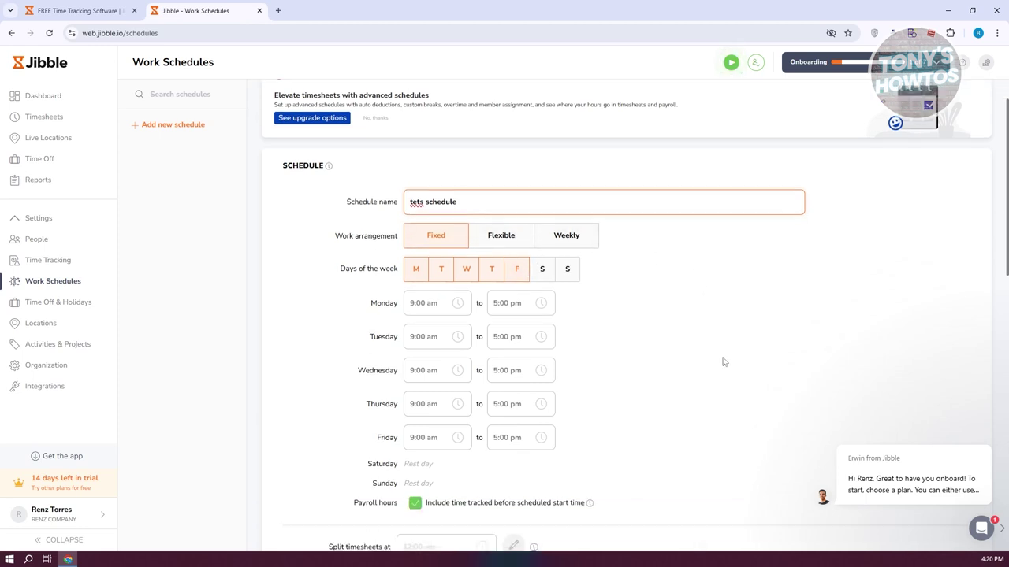
pyautogui.click(424, 303)
pyautogui.click(723, 371)
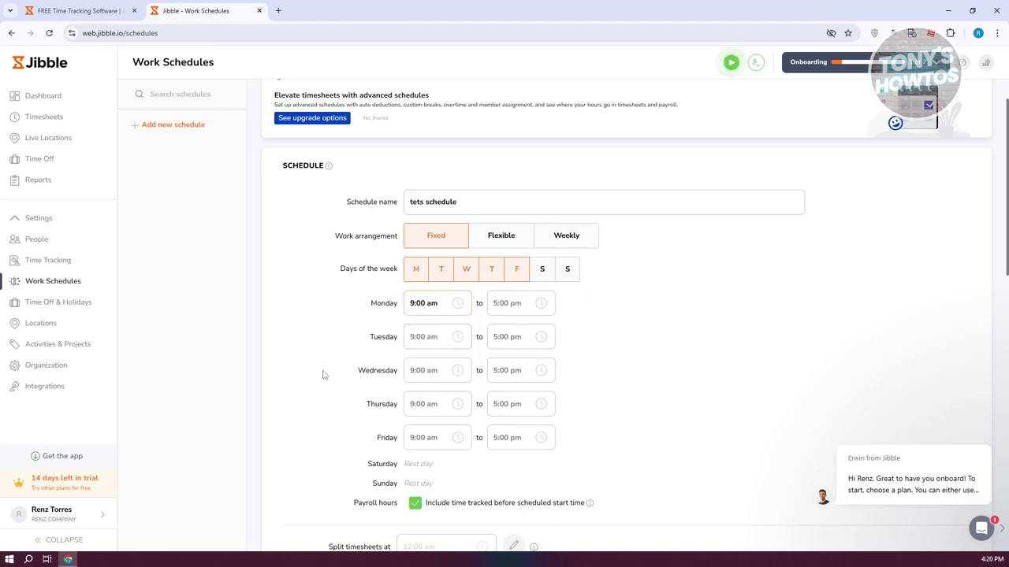
pyautogui.click(505, 303)
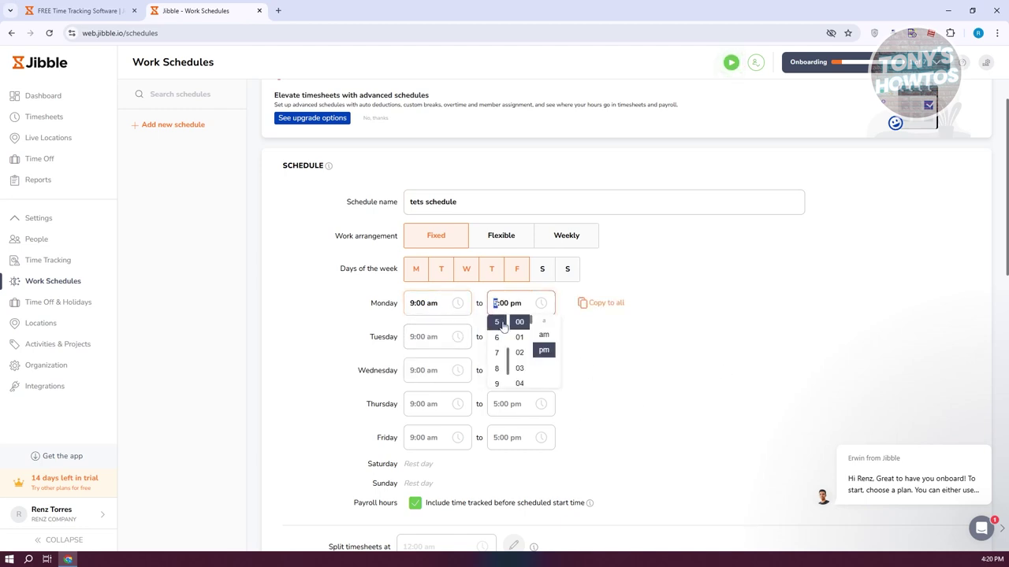
pyautogui.click(734, 474)
# Look over the new work schedule's timesheet split, breaks, auto deductions and overtime rules
pyautogui.scroll(-4, 729, 470)
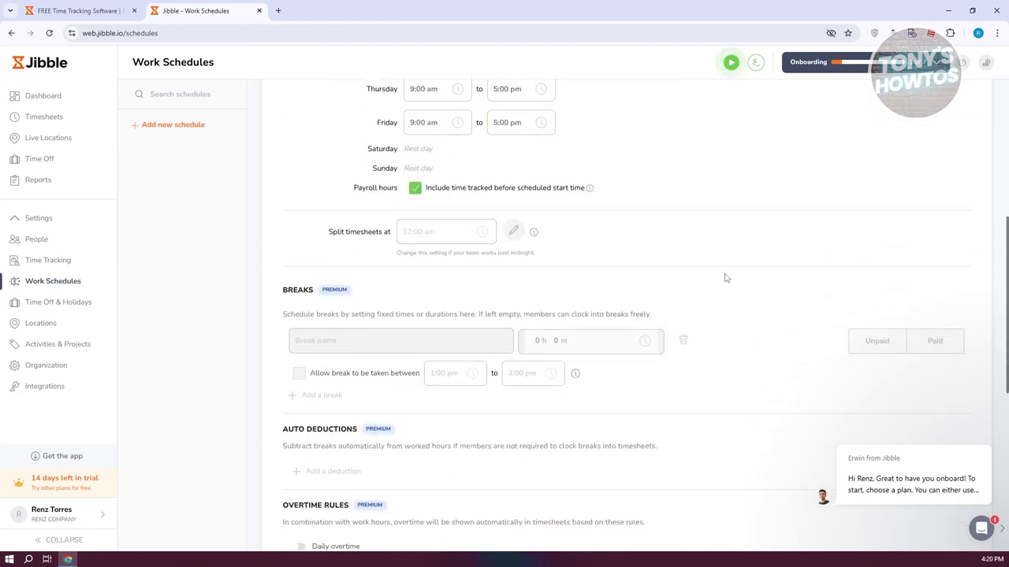
pyautogui.scroll(-1, 726, 277)
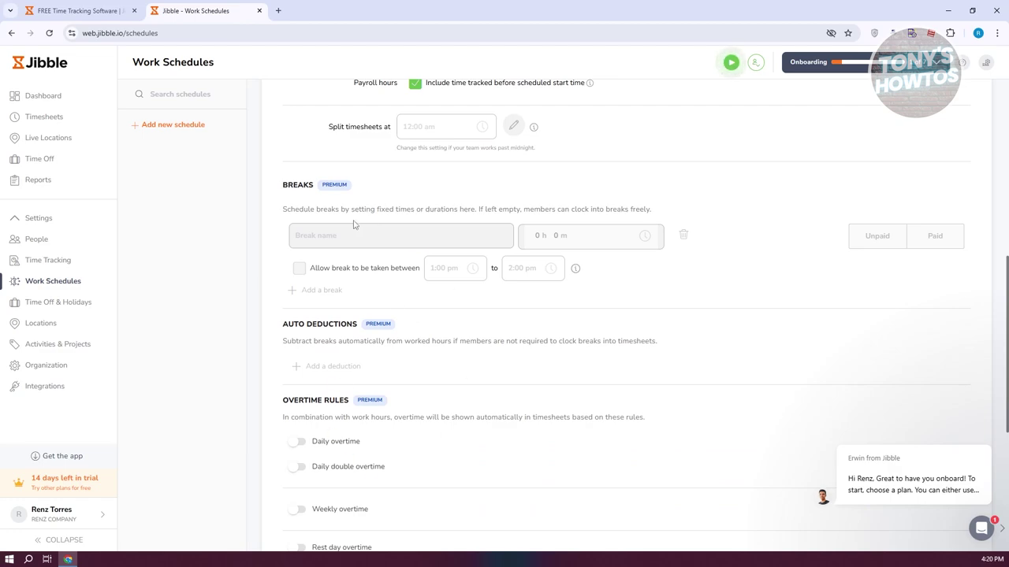
pyautogui.scroll(-4, 517, 410)
pyautogui.scroll(8, 512, 442)
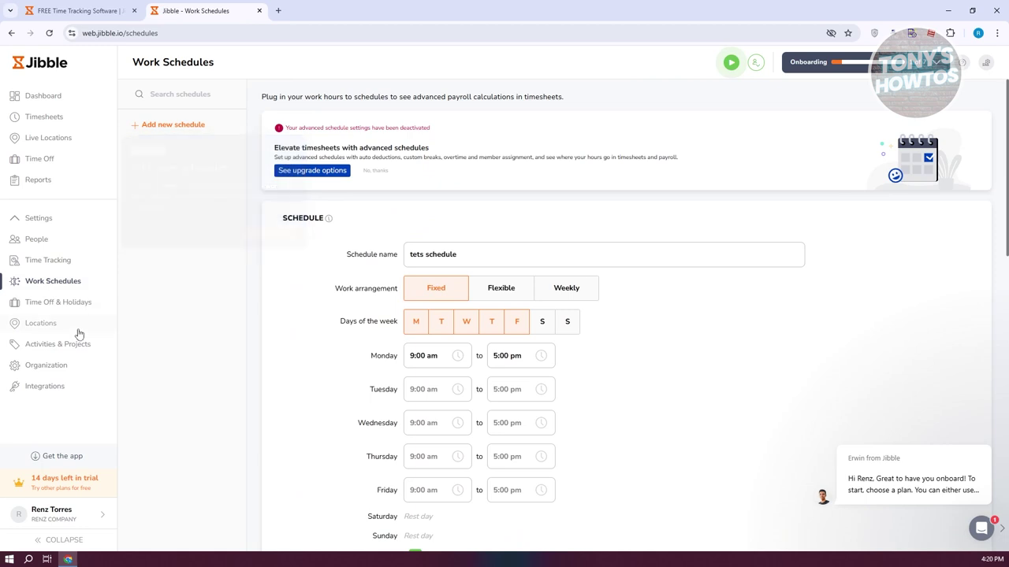
# Review the holiday calendar, time off policies and locations map, dismissing the chat message preview
pyautogui.click(54, 302)
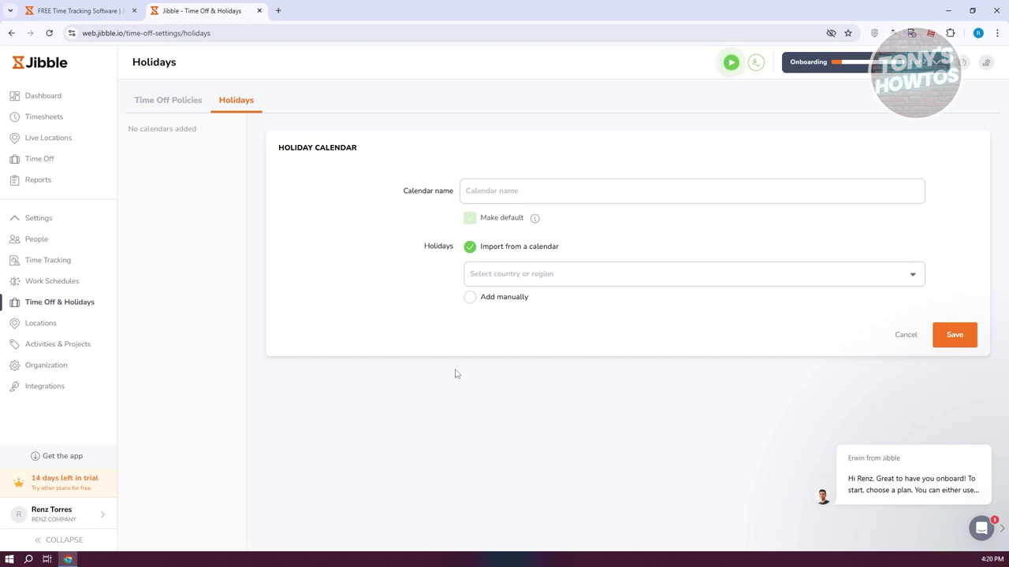
pyautogui.click(186, 103)
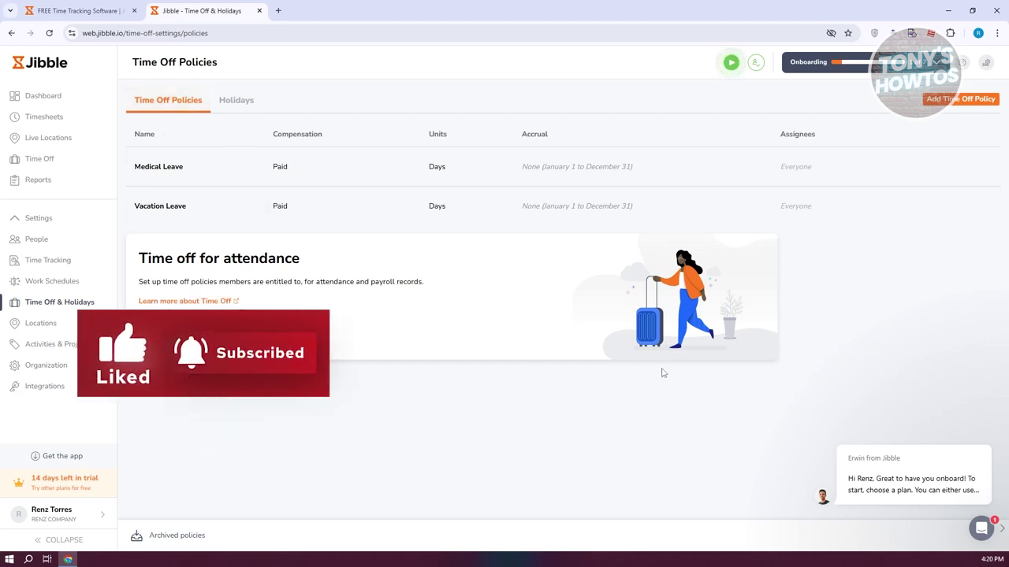
pyautogui.moveTo(982, 457)
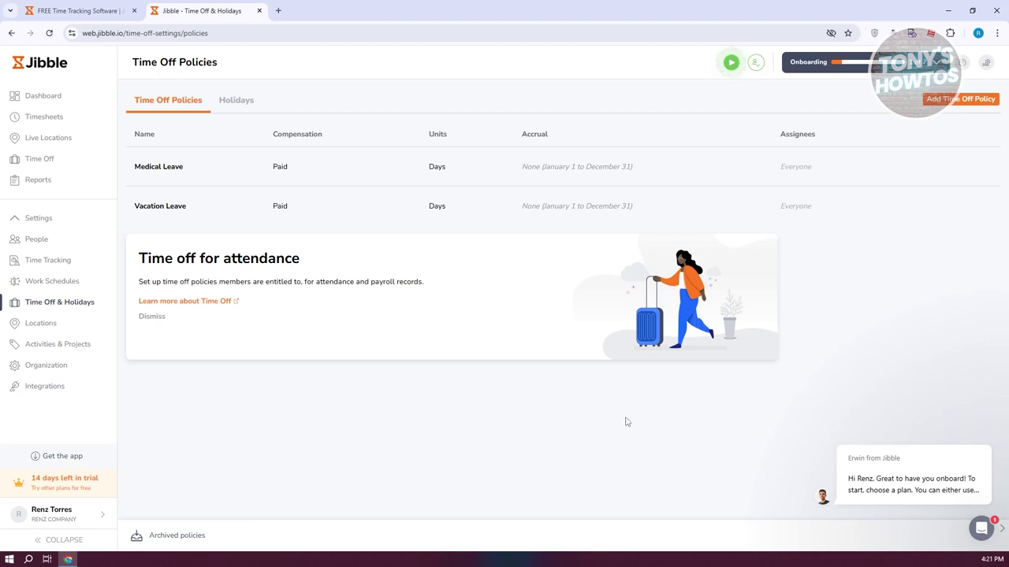
pyautogui.moveTo(966, 431)
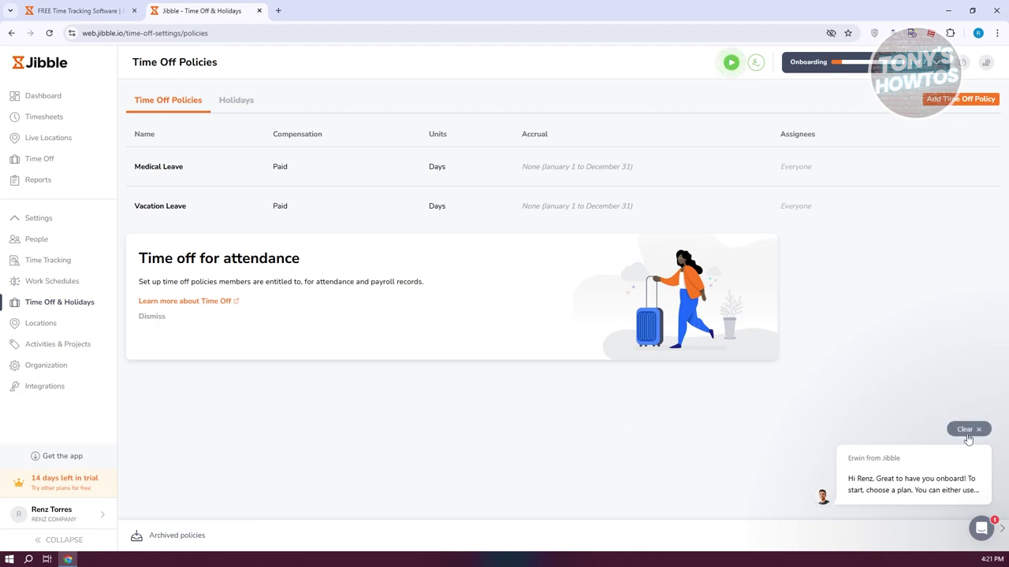
pyautogui.click(967, 435)
pyautogui.click(37, 324)
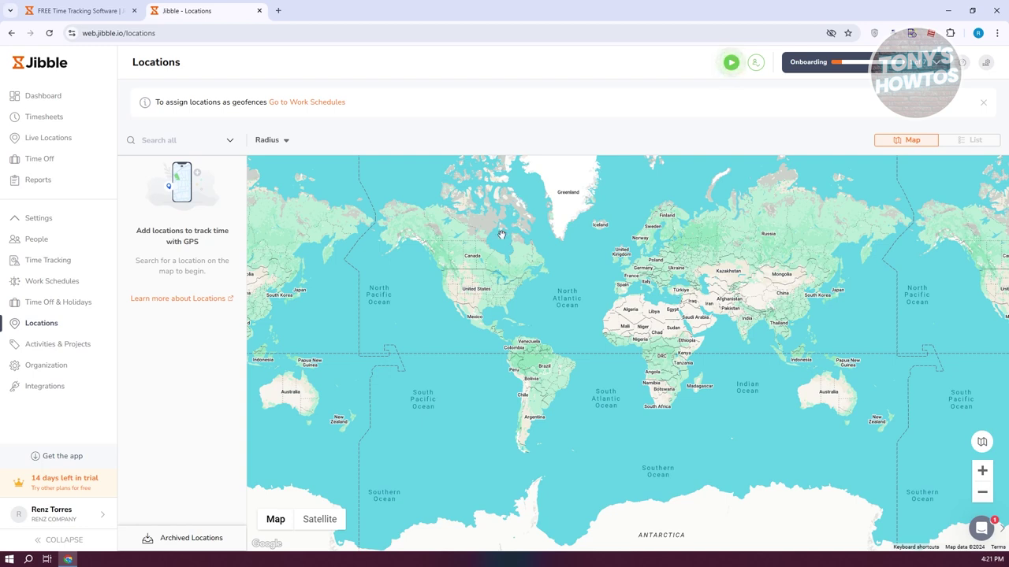
# Add an activity named "sample activity" with the code tew4323e and the yellow colour, and save it
pyautogui.click(52, 346)
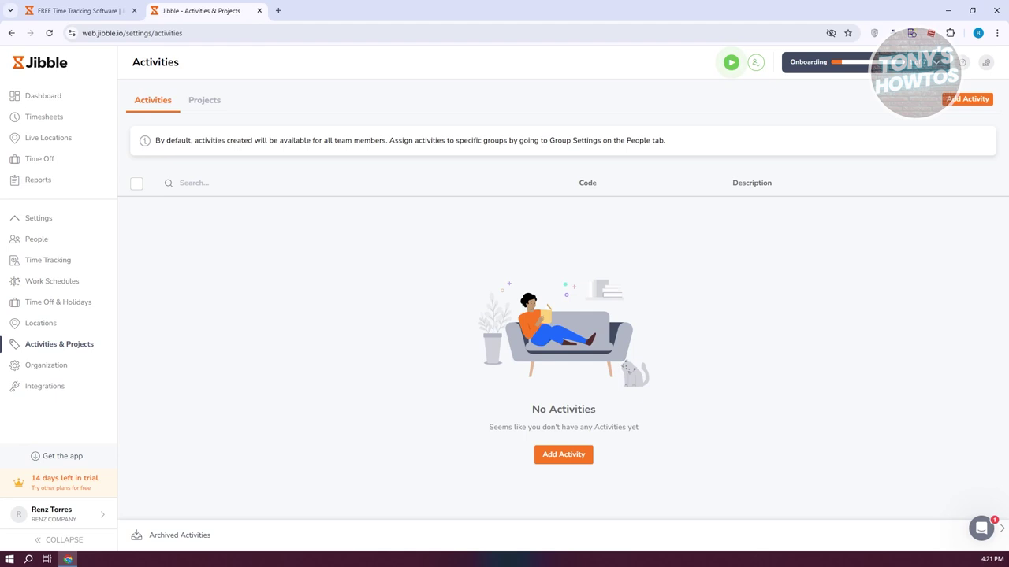
pyautogui.click(562, 452)
pyautogui.click(888, 183)
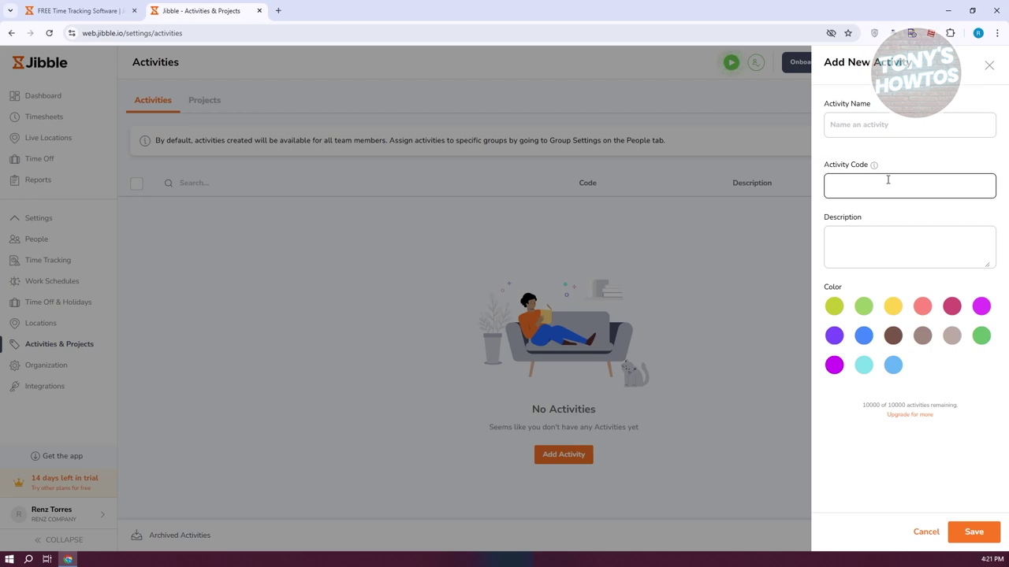
pyautogui.click(900, 125)
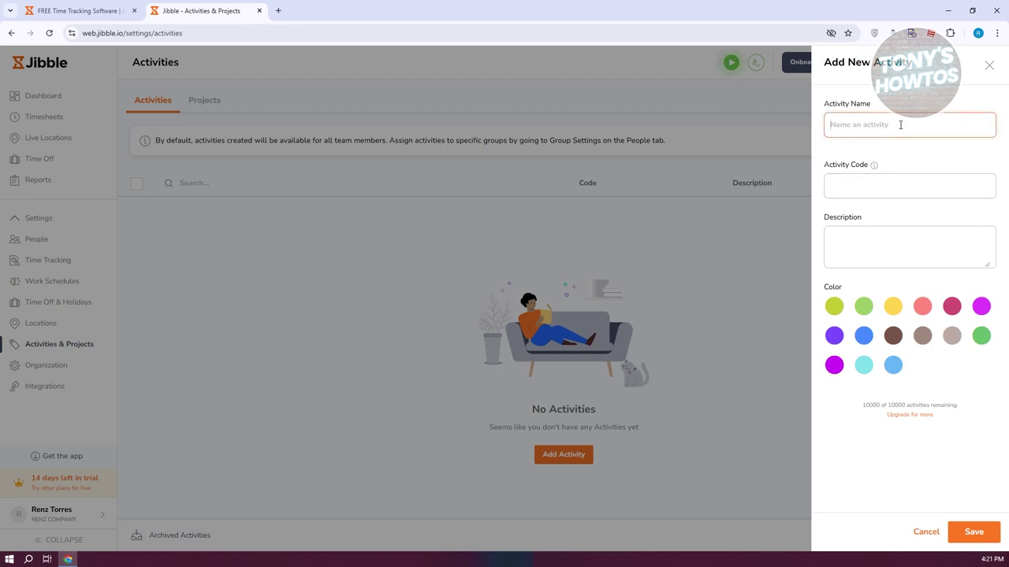
pyautogui.write('sample activity')
pyautogui.click(945, 181)
pyautogui.write('tew4323e')
pyautogui.click(955, 229)
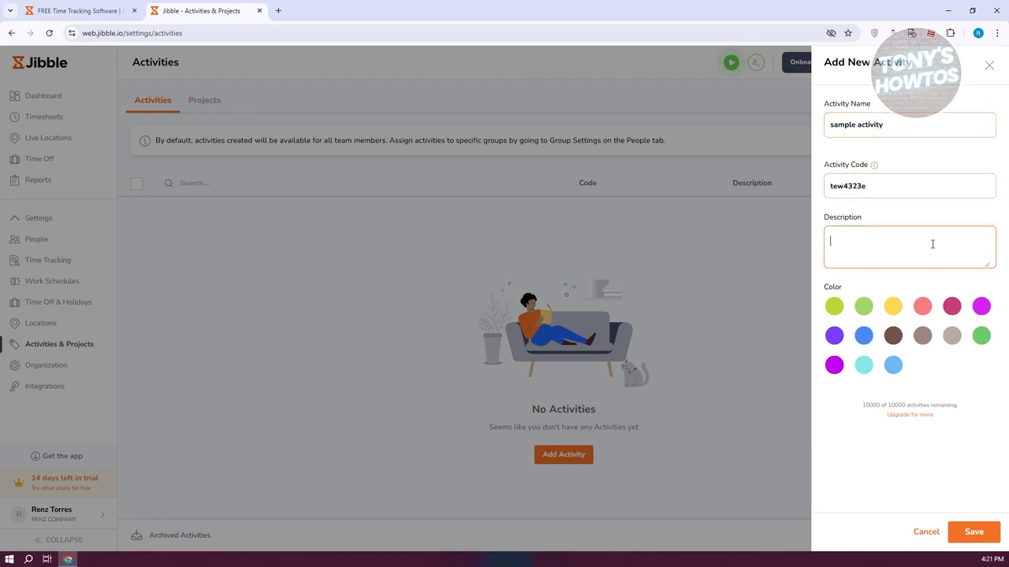
pyautogui.click(894, 308)
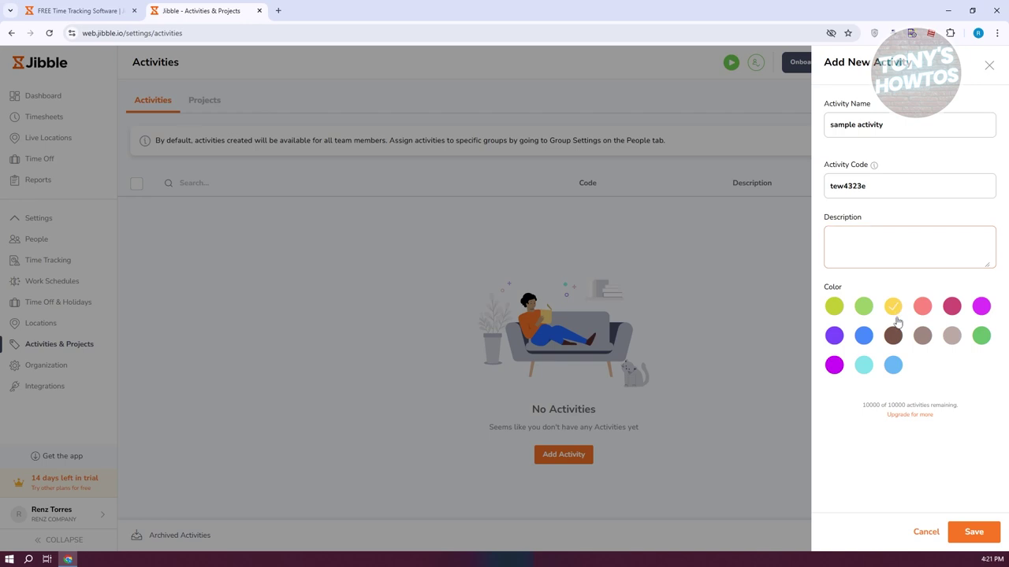
pyautogui.click(978, 539)
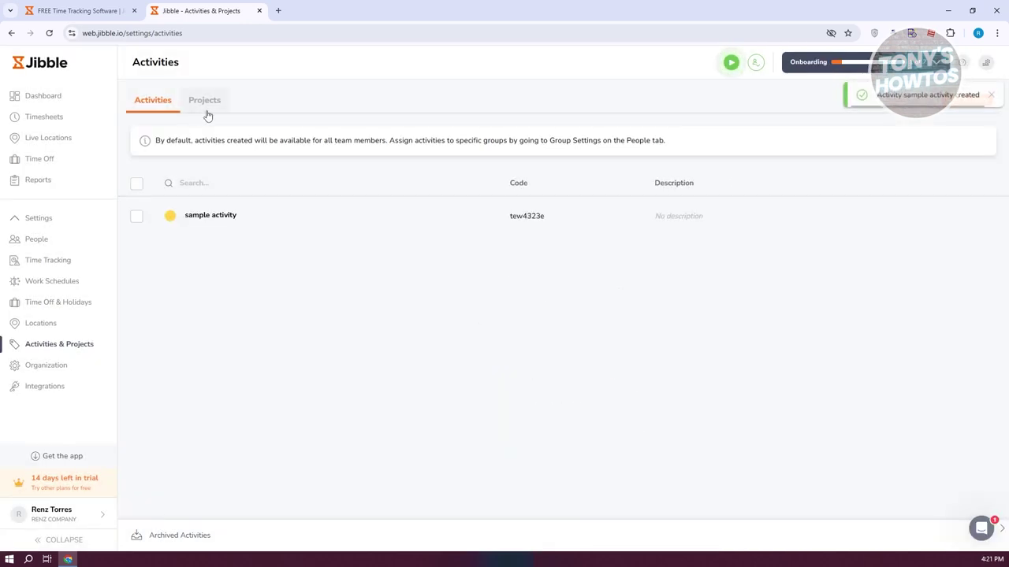
# View the Projects page and the organization's details, subscription, permissions and API credentials pages
pyautogui.click(203, 100)
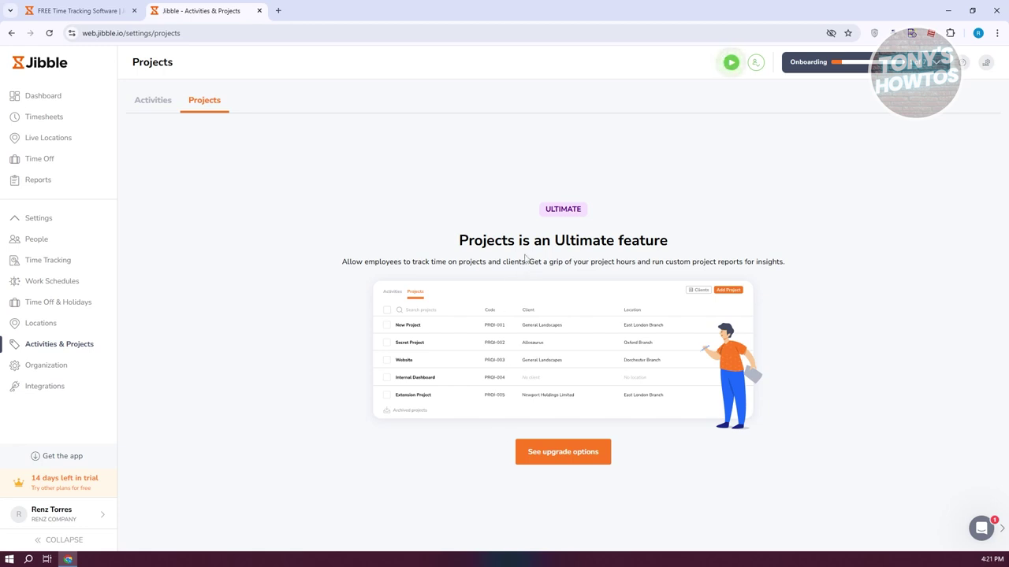
pyautogui.click(57, 368)
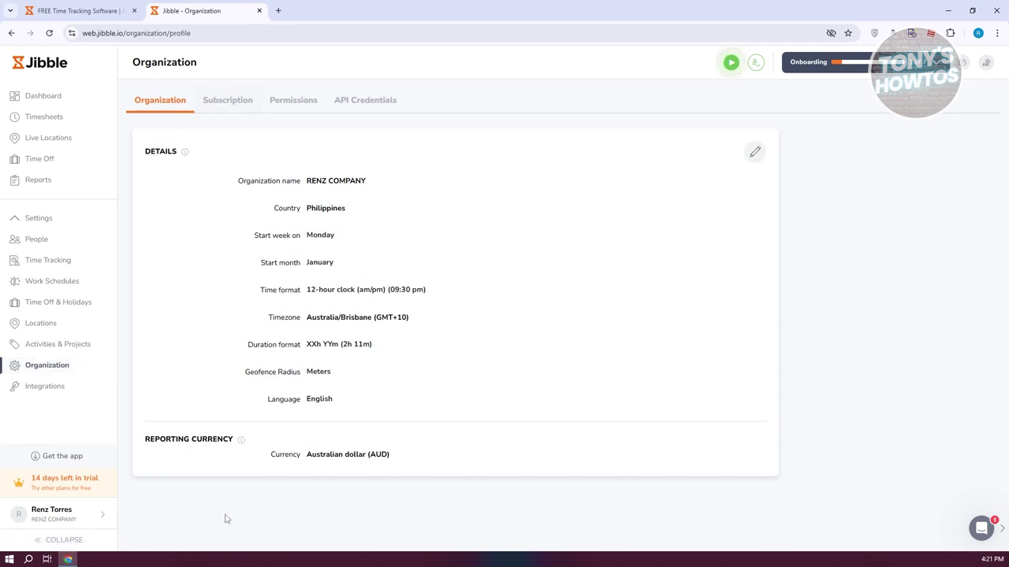
pyautogui.click(223, 102)
pyautogui.click(305, 101)
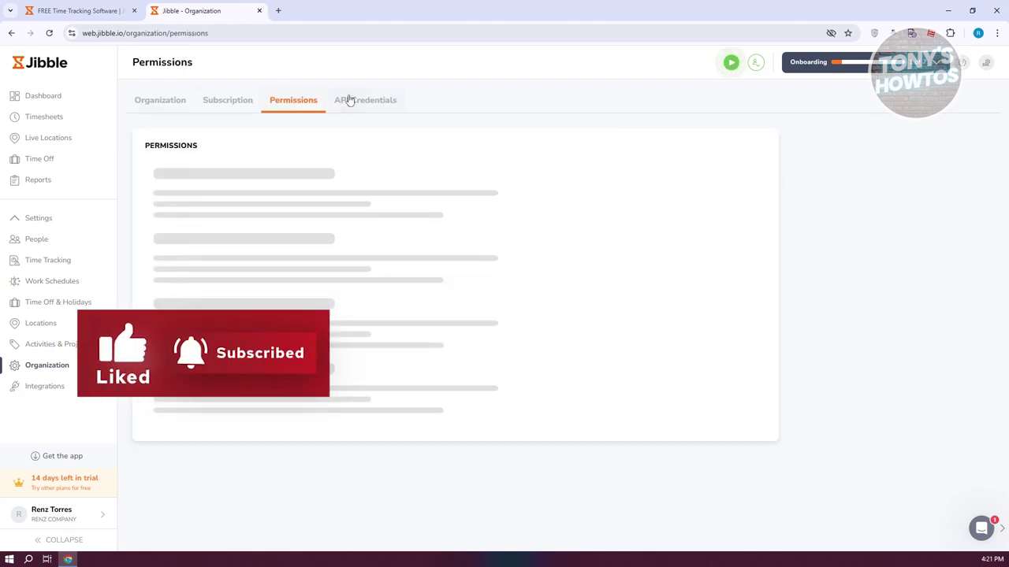
pyautogui.click(388, 105)
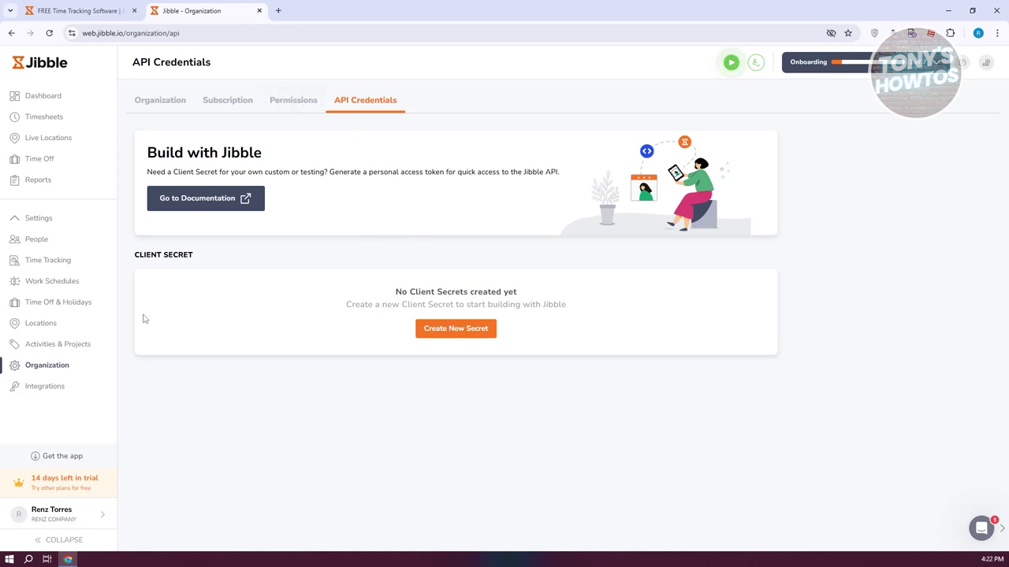
# Browse the available integrations with other business tools
pyautogui.click(36, 387)
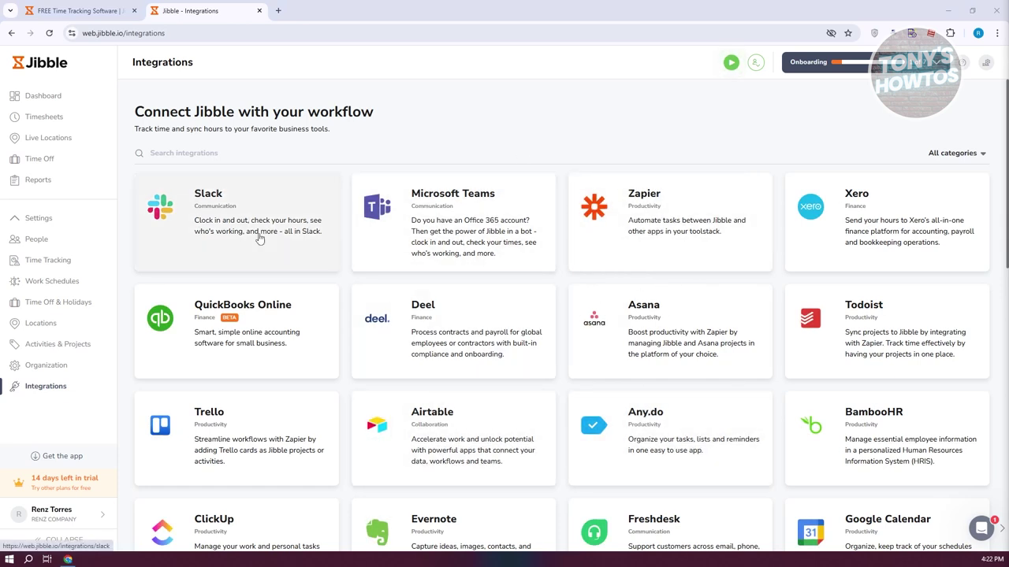
pyautogui.scroll(-3, 470, 435)
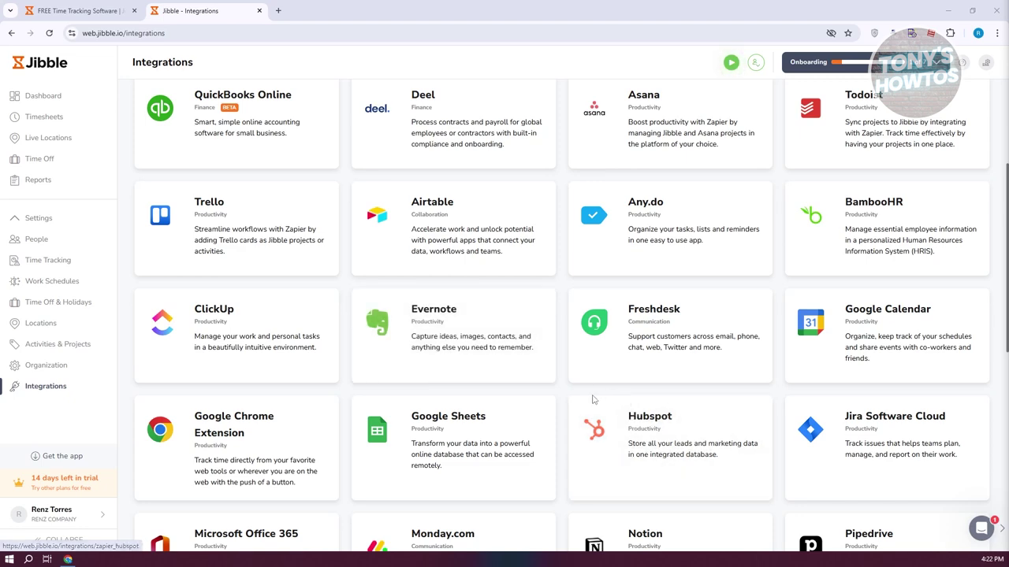
pyautogui.scroll(3, 571, 402)
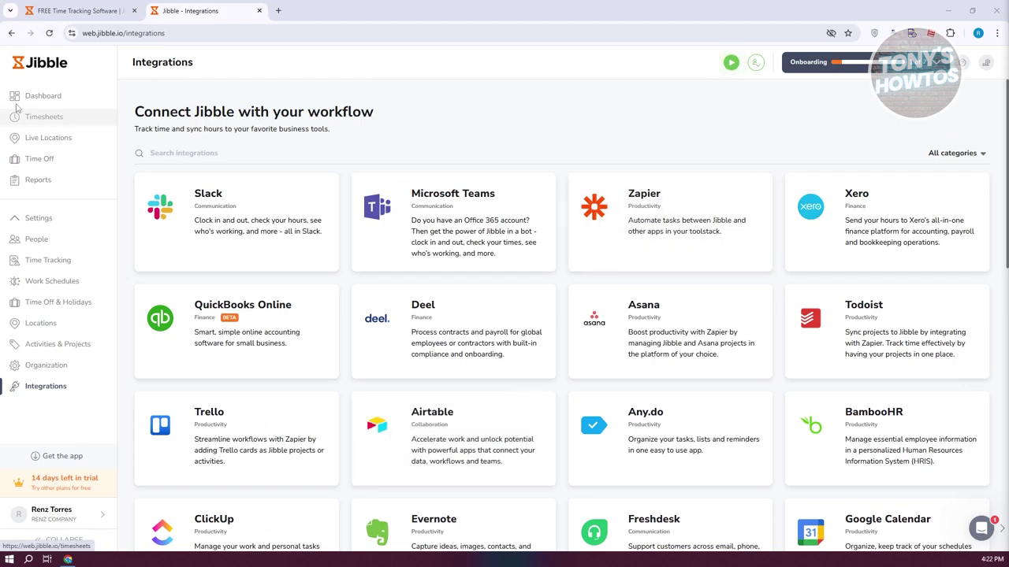
# Review the weekly dashboard, including its tracked hours, activities and locations widgets
pyautogui.click(36, 97)
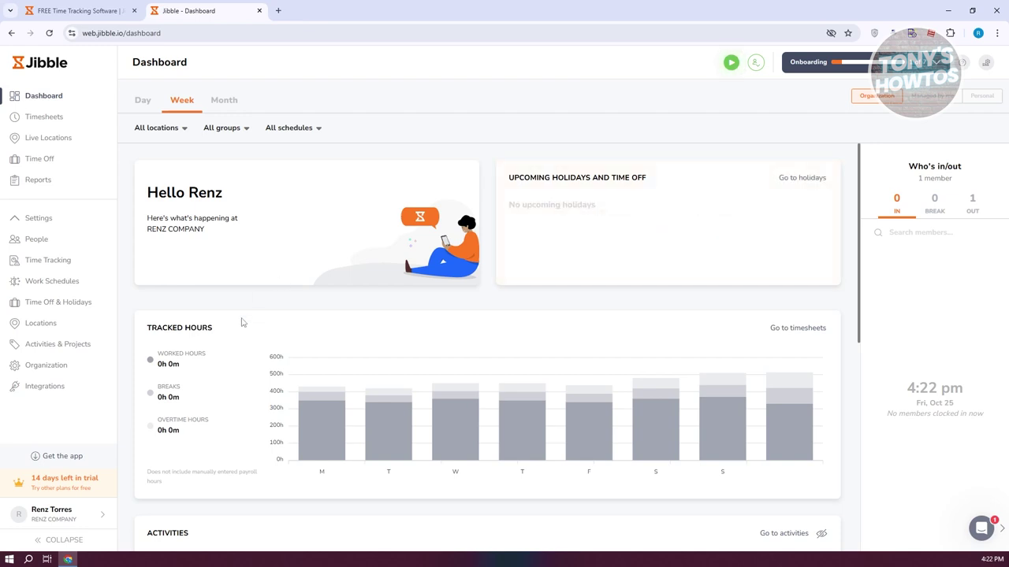
pyautogui.scroll(-8, 316, 242)
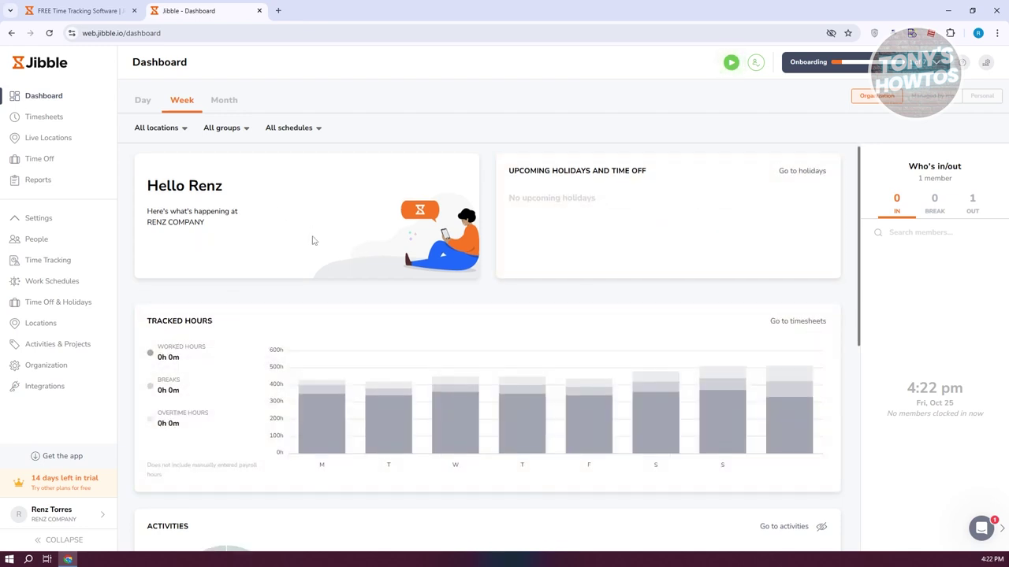
pyautogui.scroll(1, 253, 254)
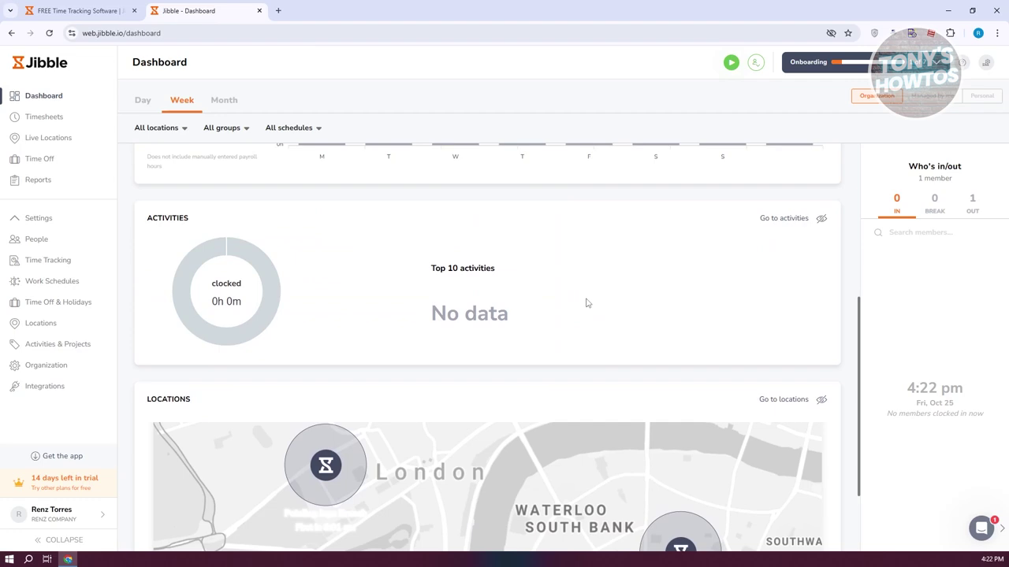
pyautogui.scroll(-1, 585, 300)
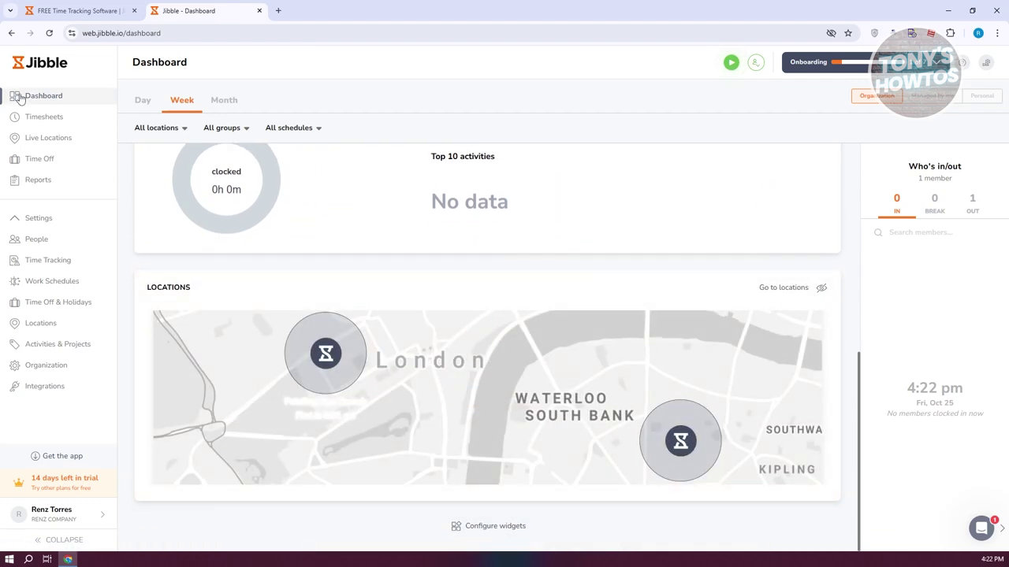
# Review the weekly timesheets and look at the manual time entry form for Monday the 21st without saving an entry
pyautogui.click(34, 118)
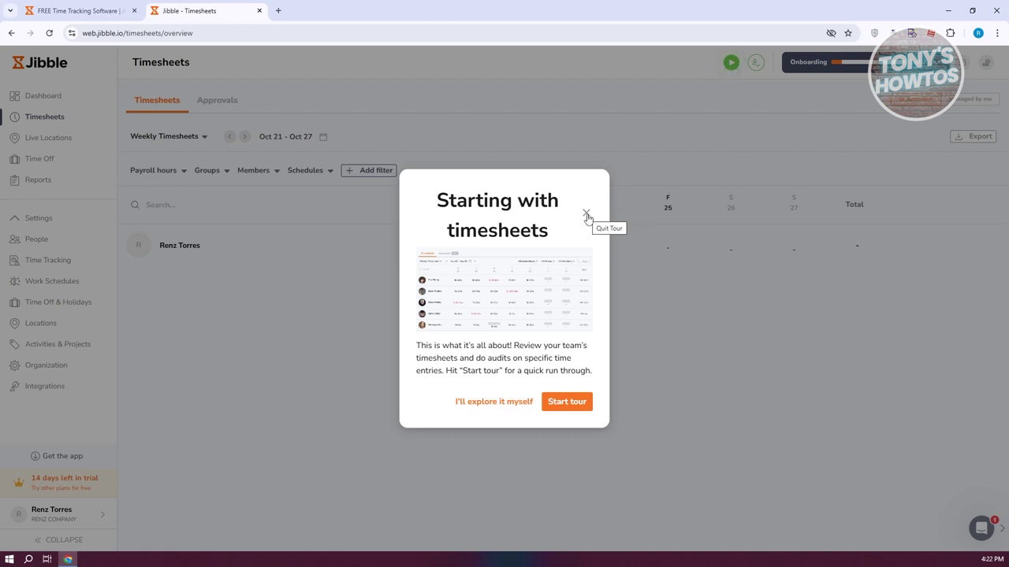
pyautogui.click(586, 215)
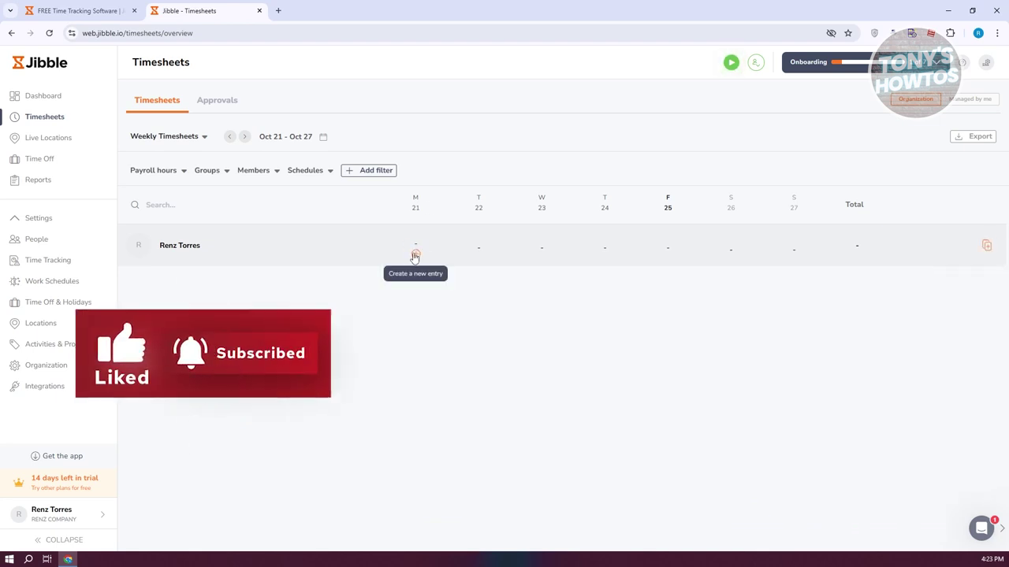
pyautogui.click(415, 255)
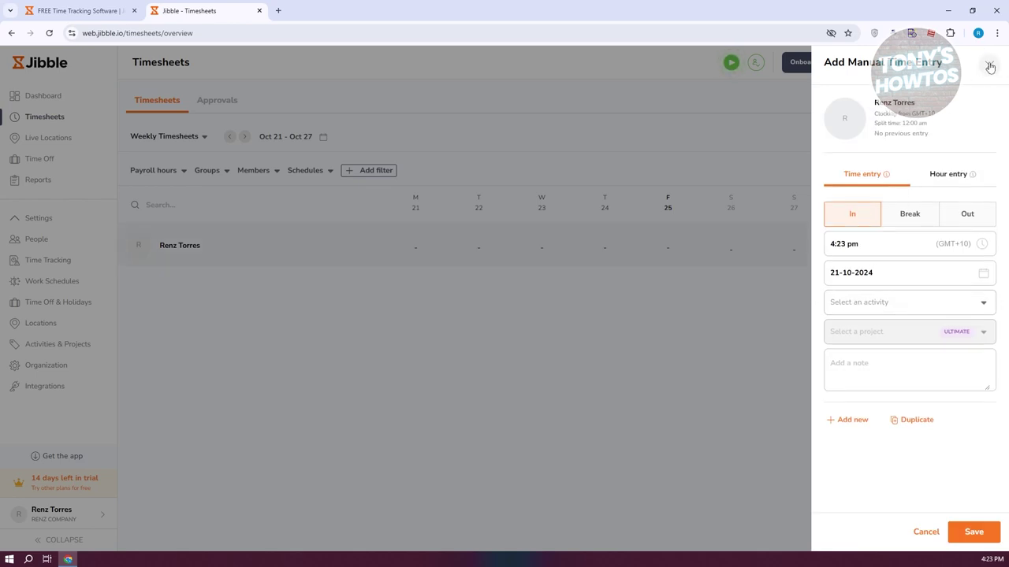
pyautogui.click(990, 67)
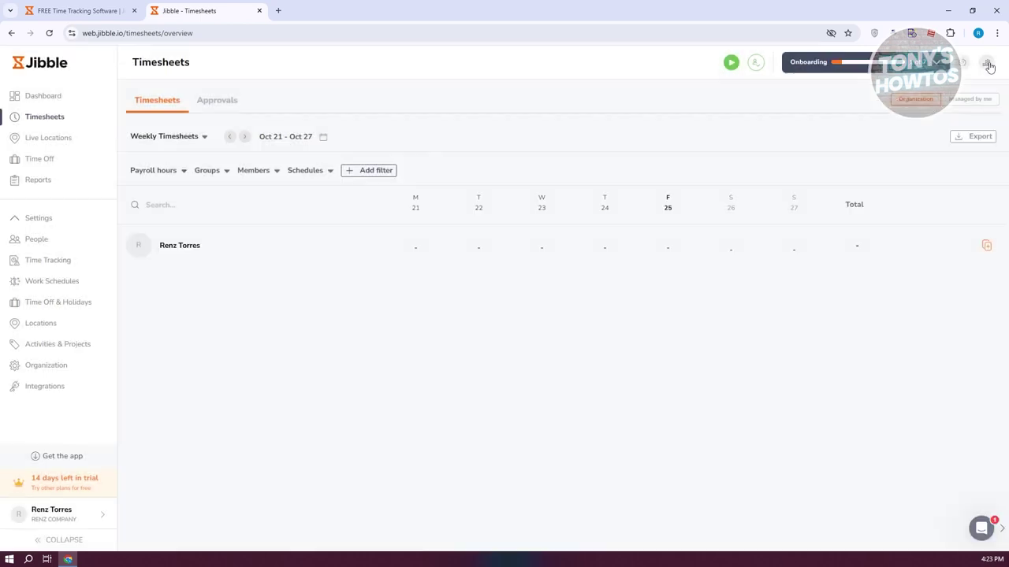
# View the timesheet approvals page and the Live Locations page, dismissing the introductory tour
pyautogui.click(217, 106)
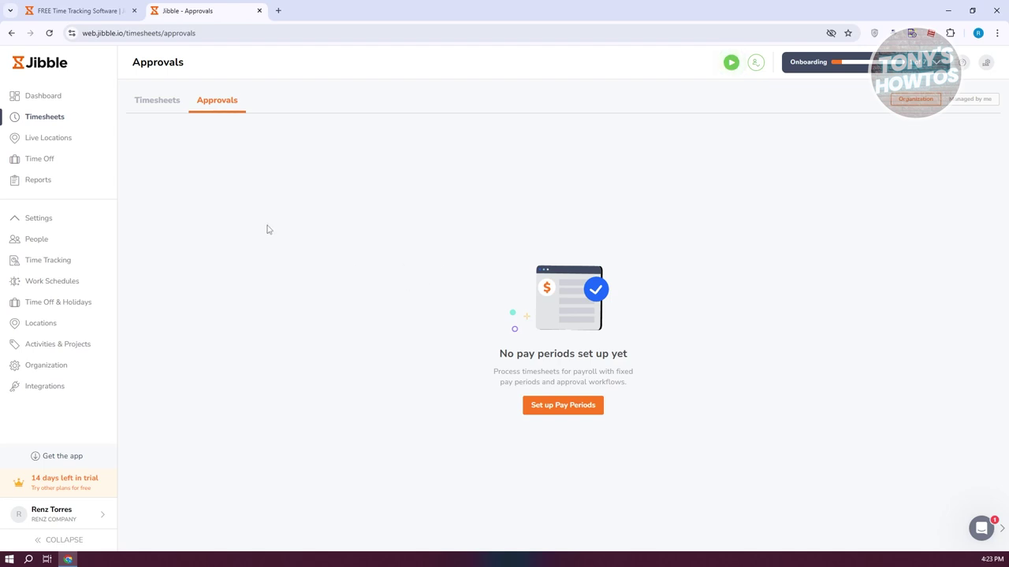
pyautogui.click(36, 137)
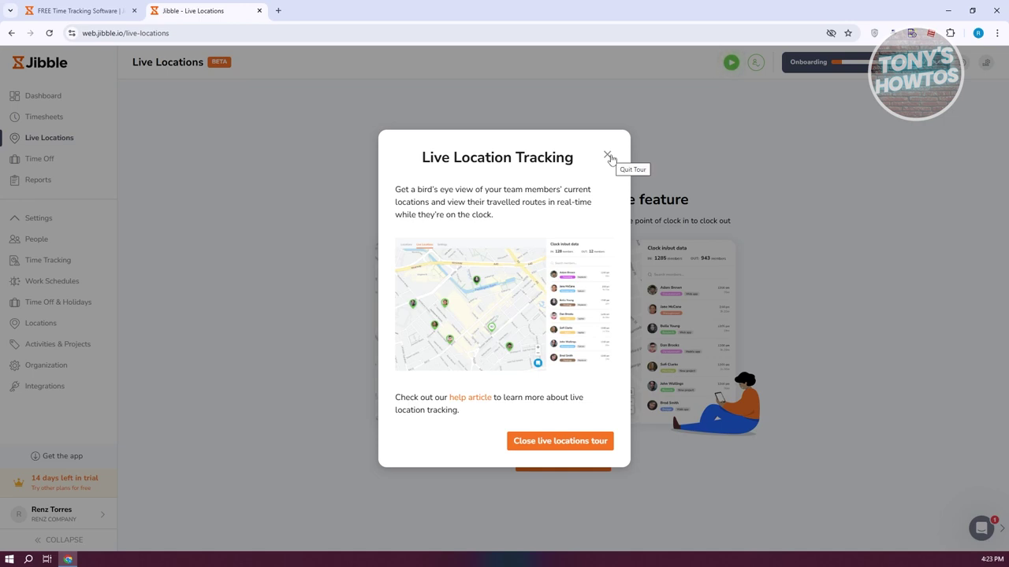
pyautogui.click(608, 155)
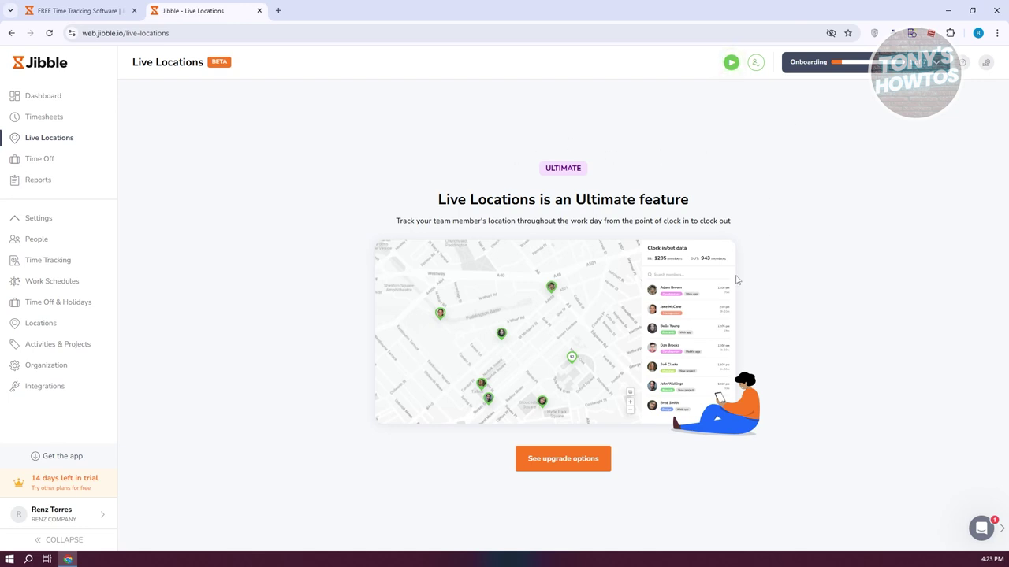
# Fill in a new time off entry for the member with the Vacation Leave policy, from 2024-10-26 to 2024-10-27
pyautogui.click(44, 161)
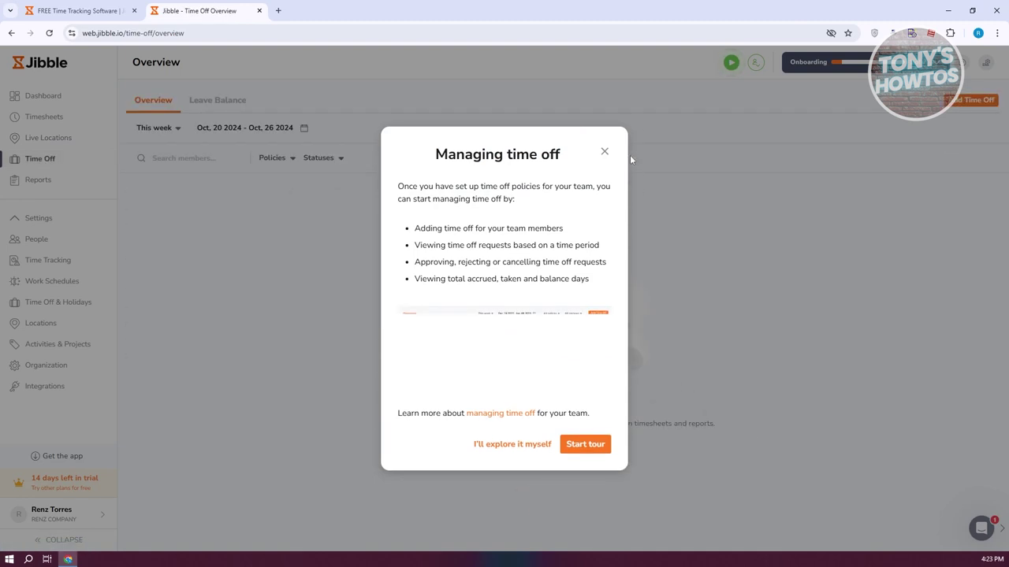
pyautogui.click(604, 152)
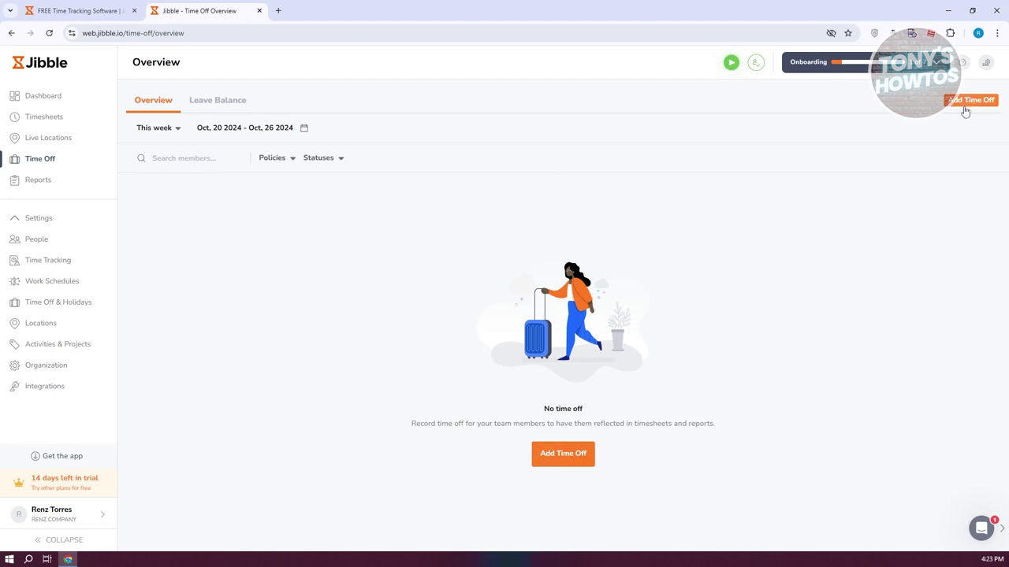
pyautogui.click(561, 455)
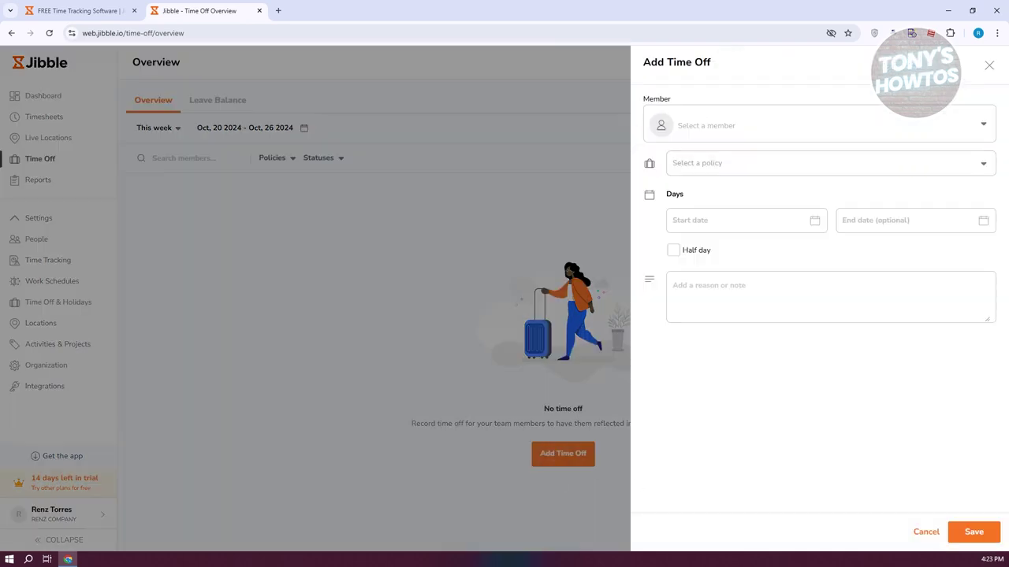
pyautogui.click(812, 126)
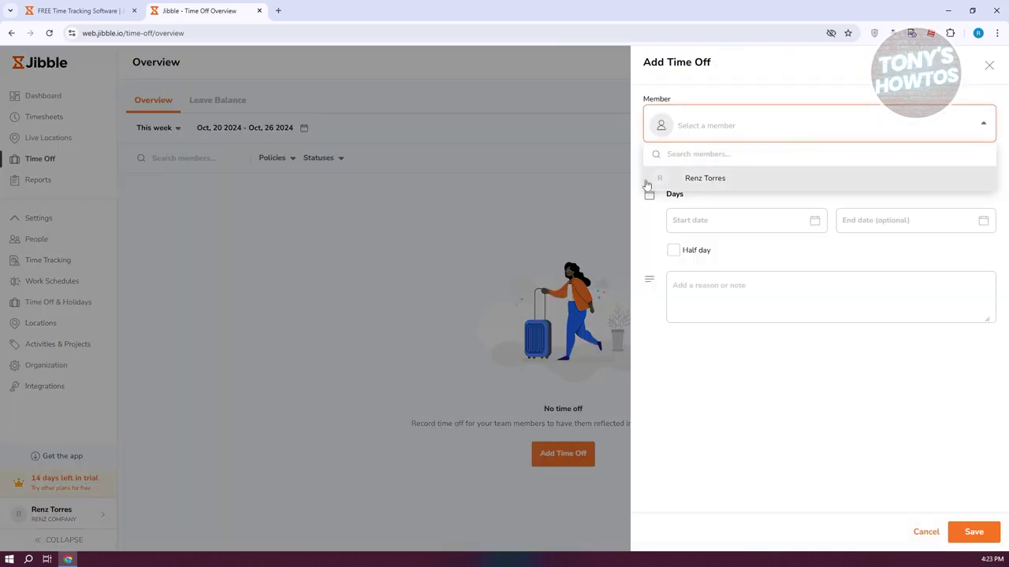
pyautogui.click(713, 180)
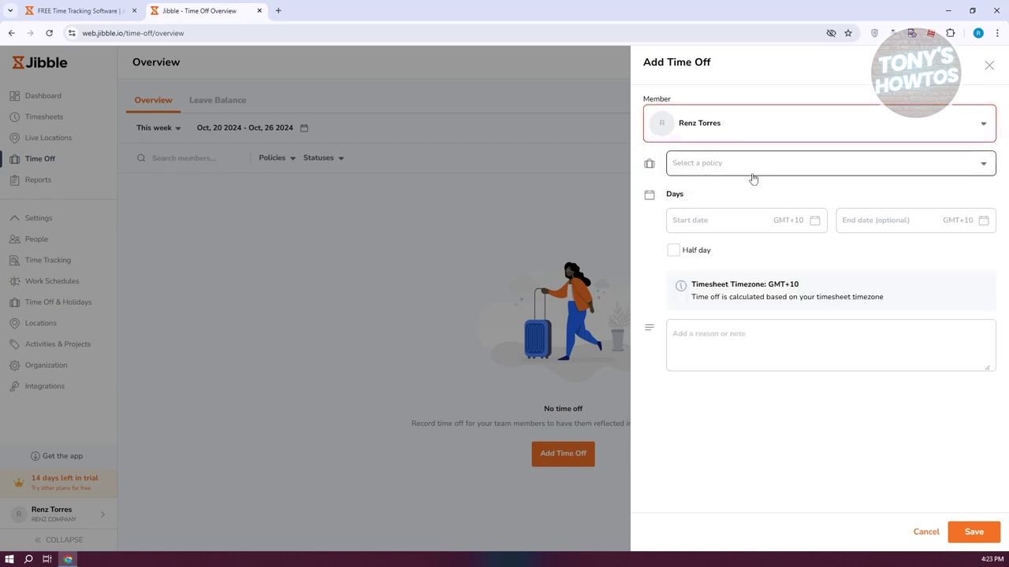
pyautogui.click(753, 178)
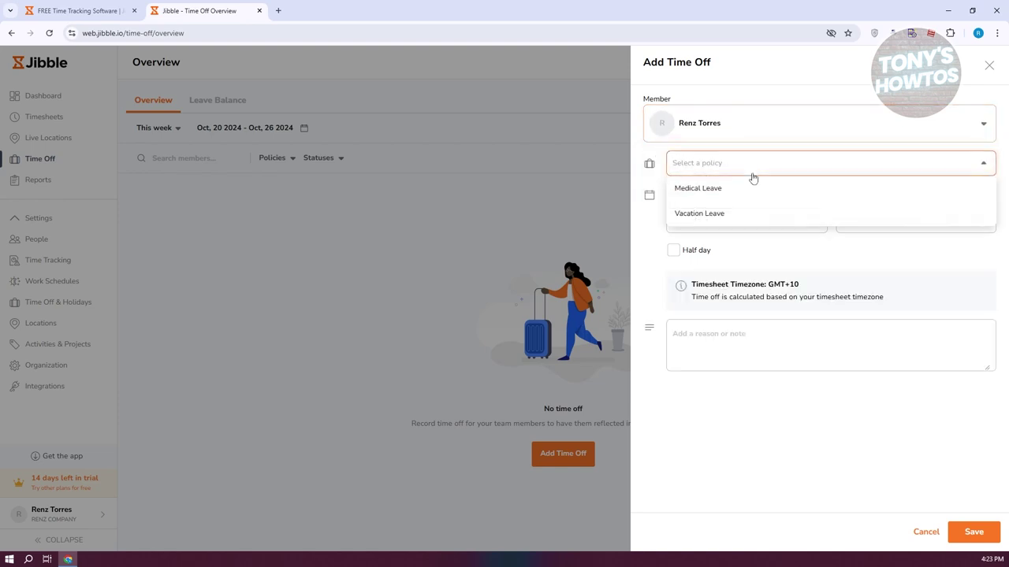
pyautogui.click(711, 222)
pyautogui.click(708, 223)
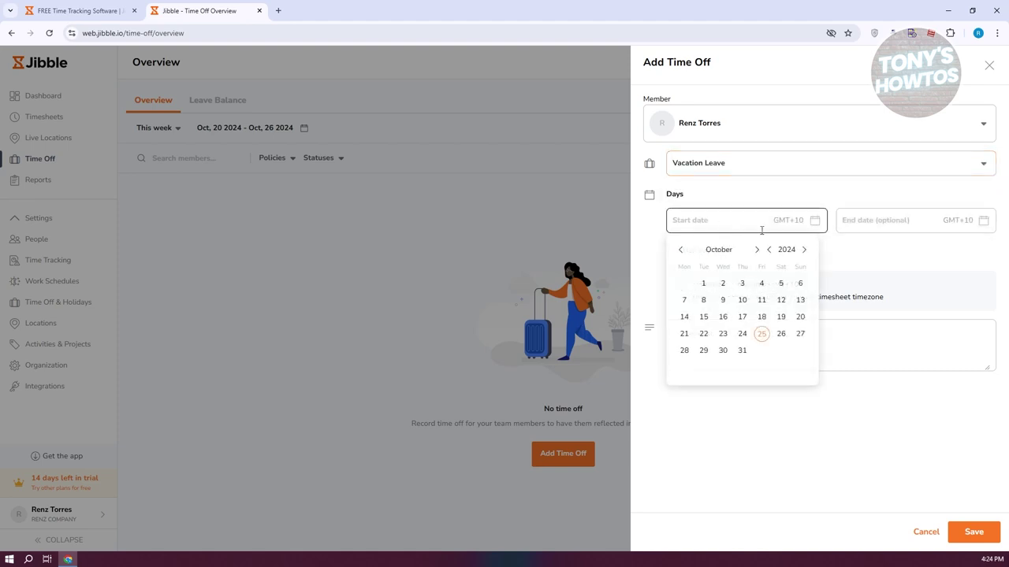
pyautogui.click(780, 334)
pyautogui.click(900, 221)
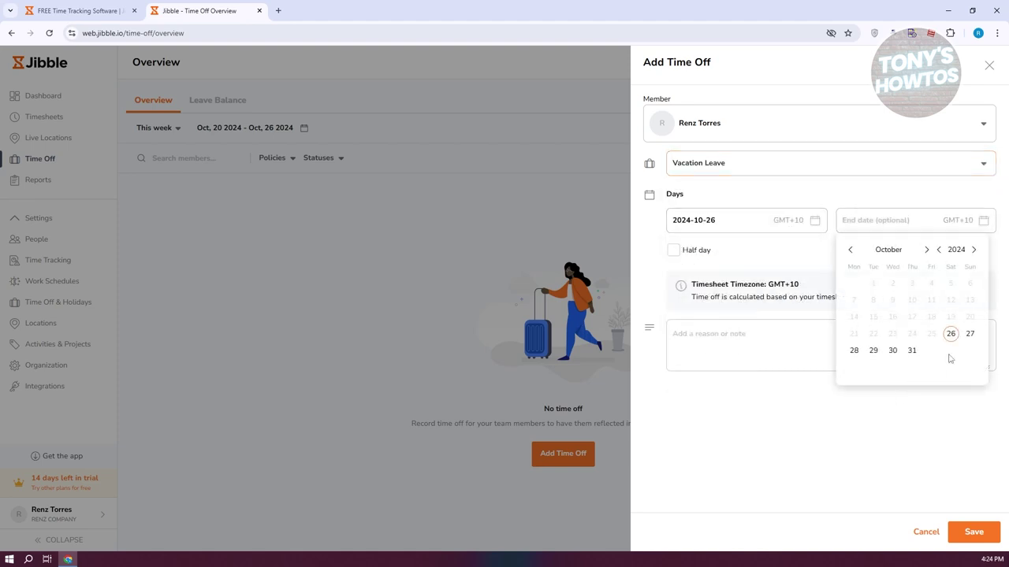
pyautogui.click(970, 334)
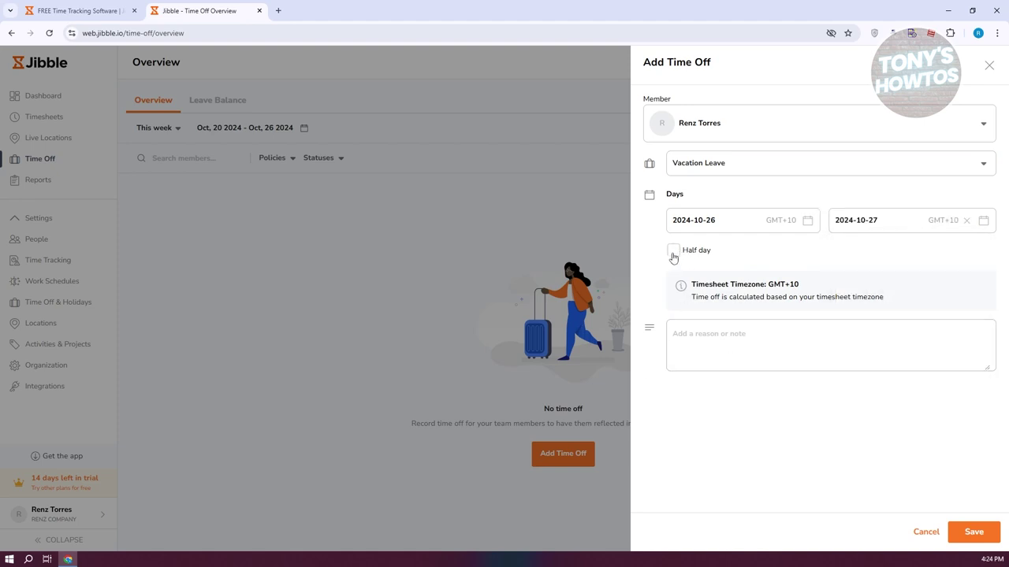
# Save the vacation leave request and approve it
pyautogui.click(973, 534)
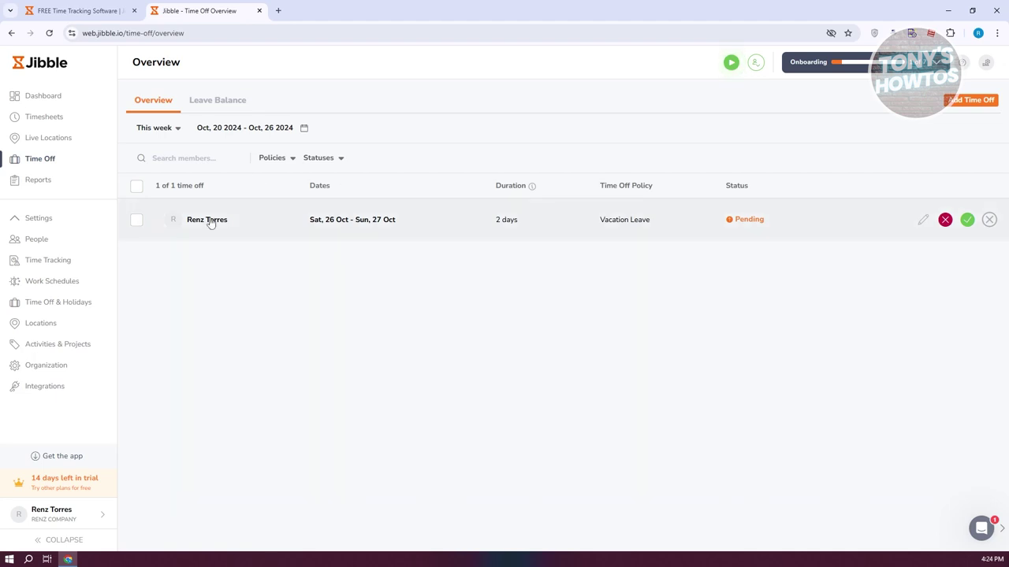
pyautogui.click(968, 220)
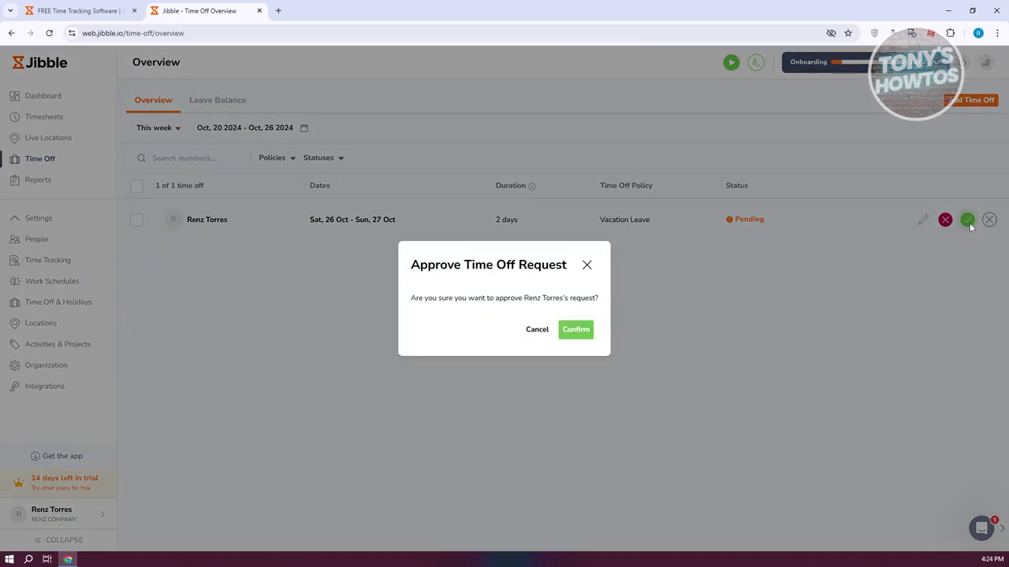
pyautogui.click(585, 331)
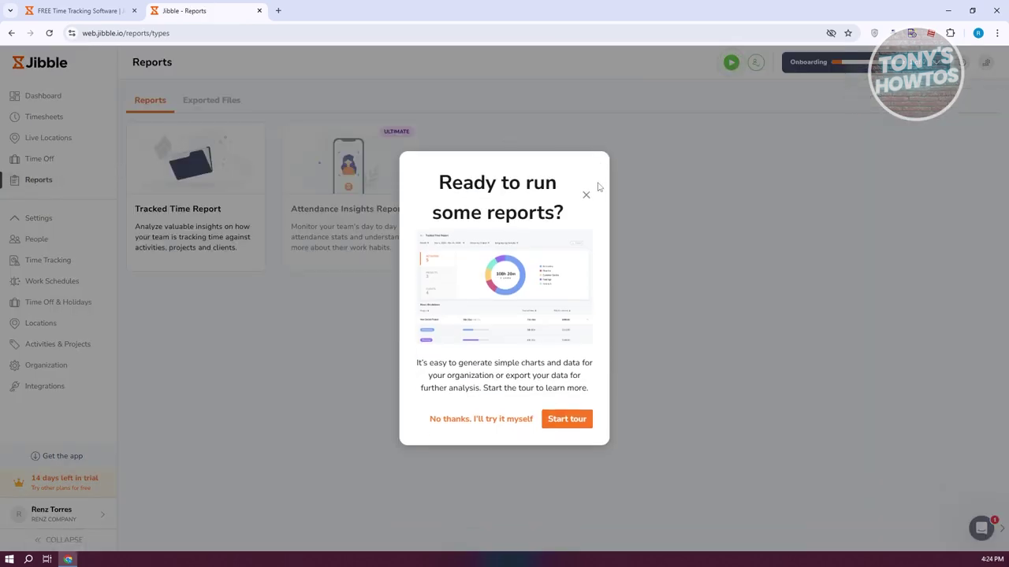
# View the available report types and exported files, and open the Tracked Time Report
pyautogui.click(586, 197)
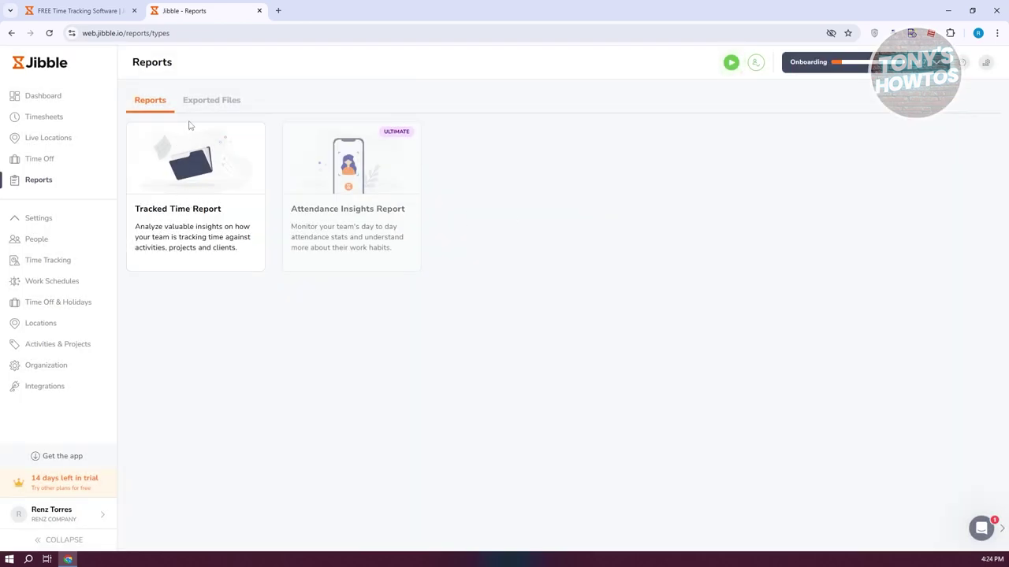
pyautogui.click(219, 102)
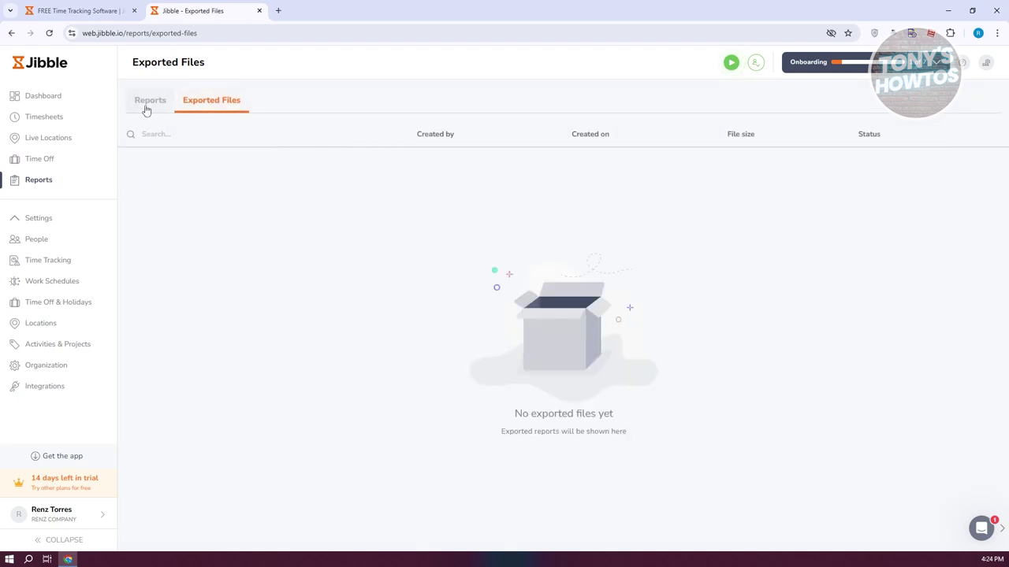
pyautogui.click(148, 103)
pyautogui.click(183, 182)
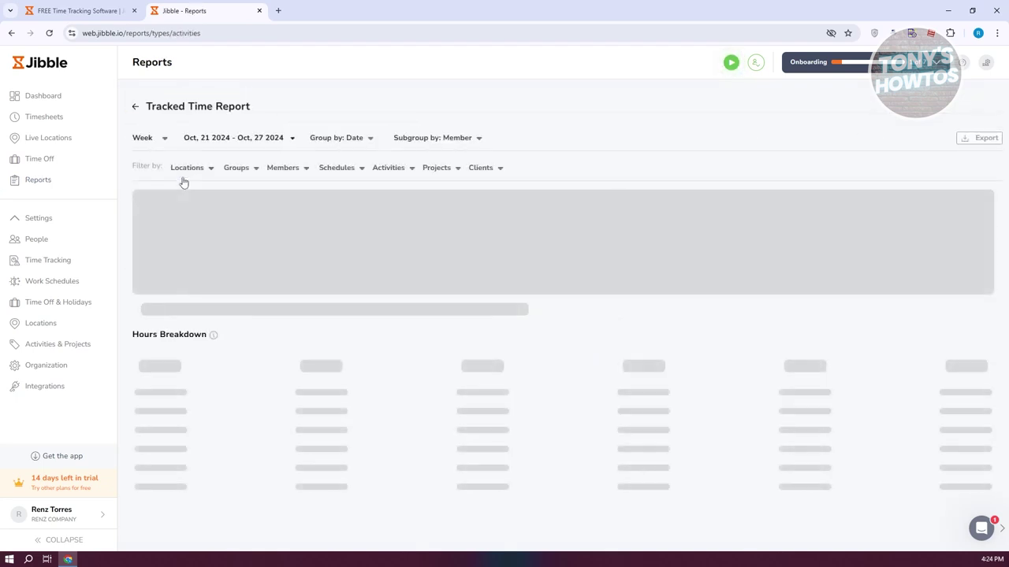
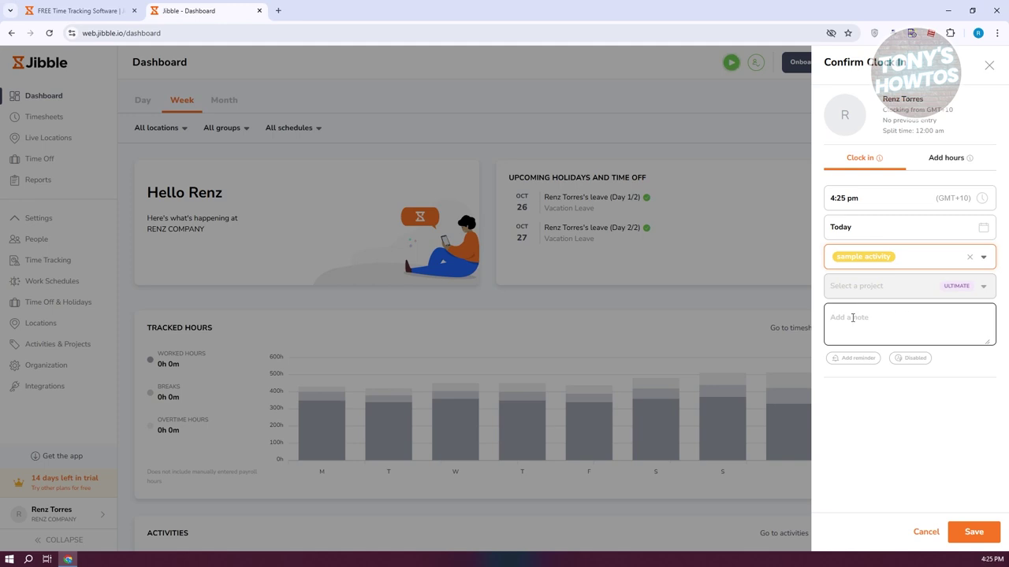
# Check the reminder and hour entry options, and save a clock-in for today at 4:25 pm without an activity
pyautogui.moveTo(896, 355)
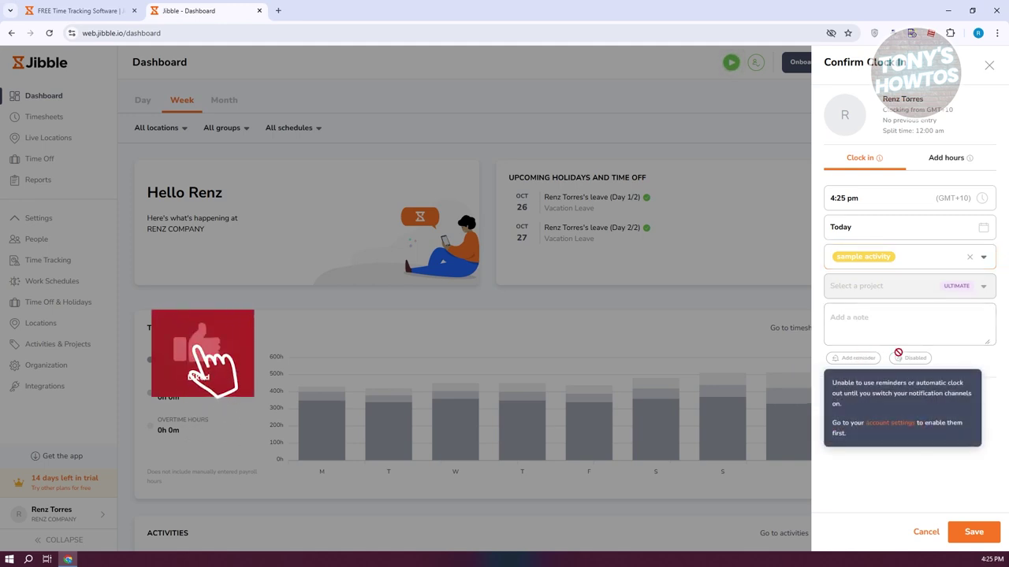
pyautogui.click(947, 159)
pyautogui.click(863, 157)
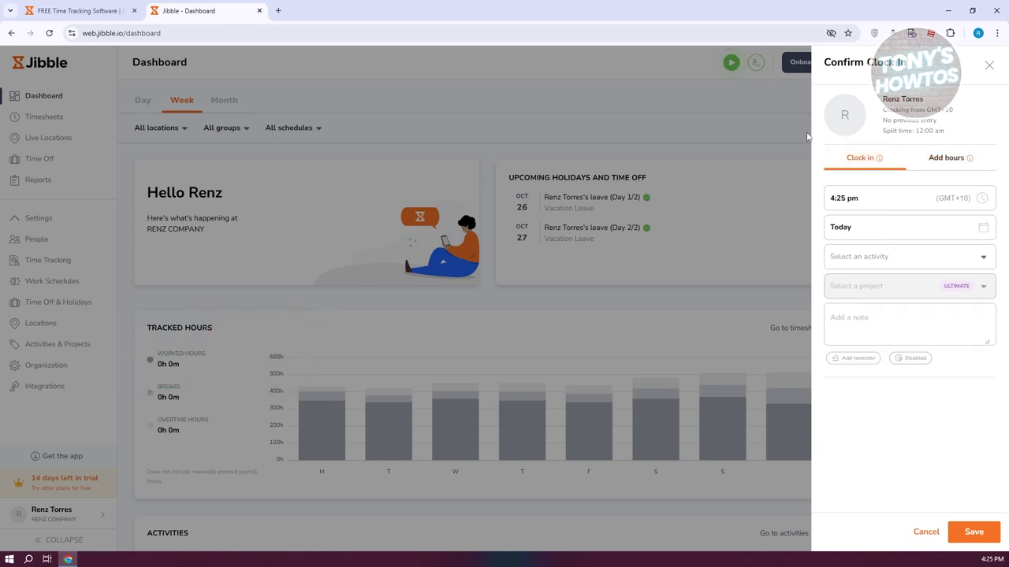
pyautogui.click(974, 532)
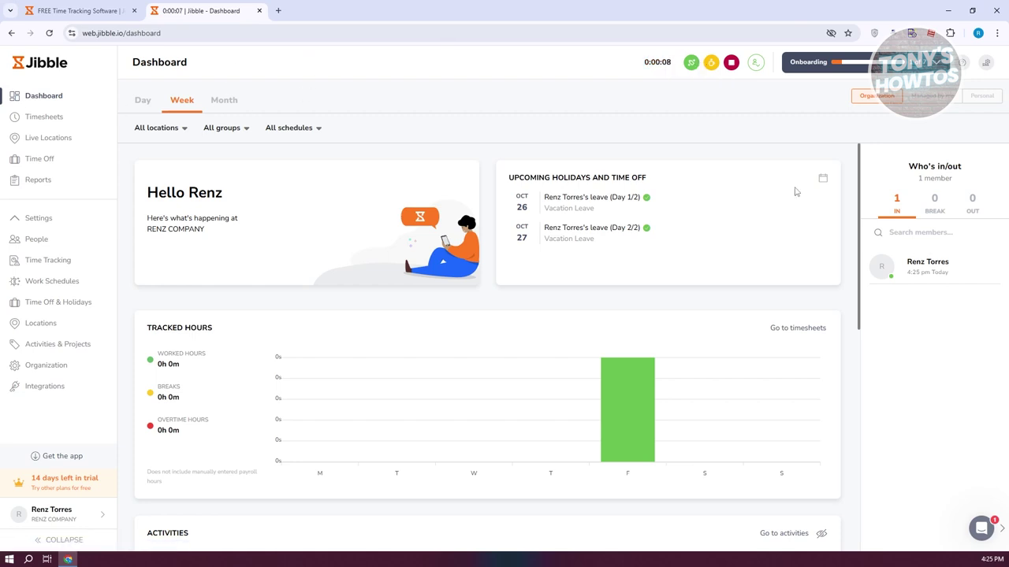
# Record a break from the running timer and check the option for clocking in team members
pyautogui.click(711, 65)
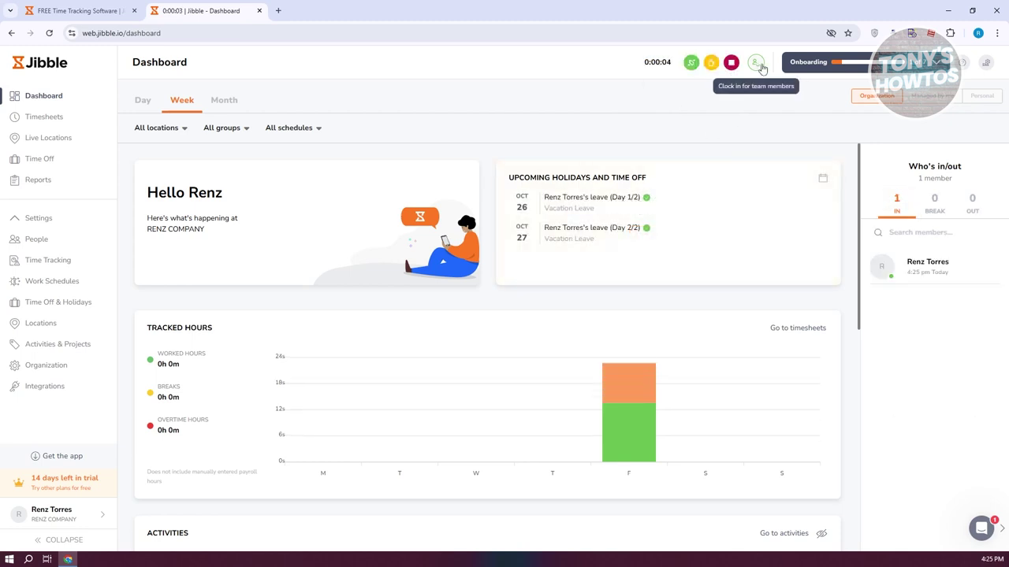
pyautogui.click(756, 65)
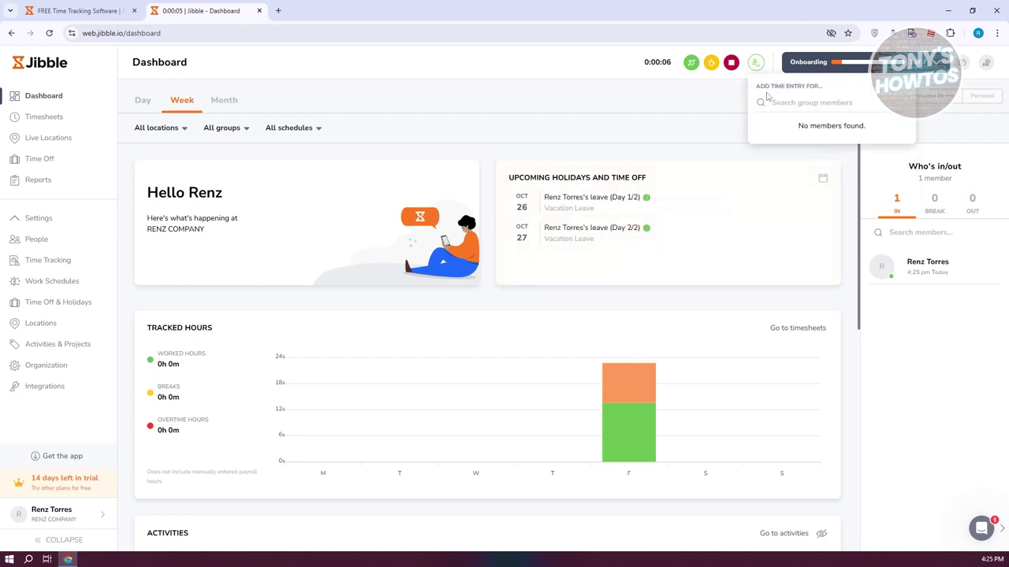
pyautogui.click(684, 100)
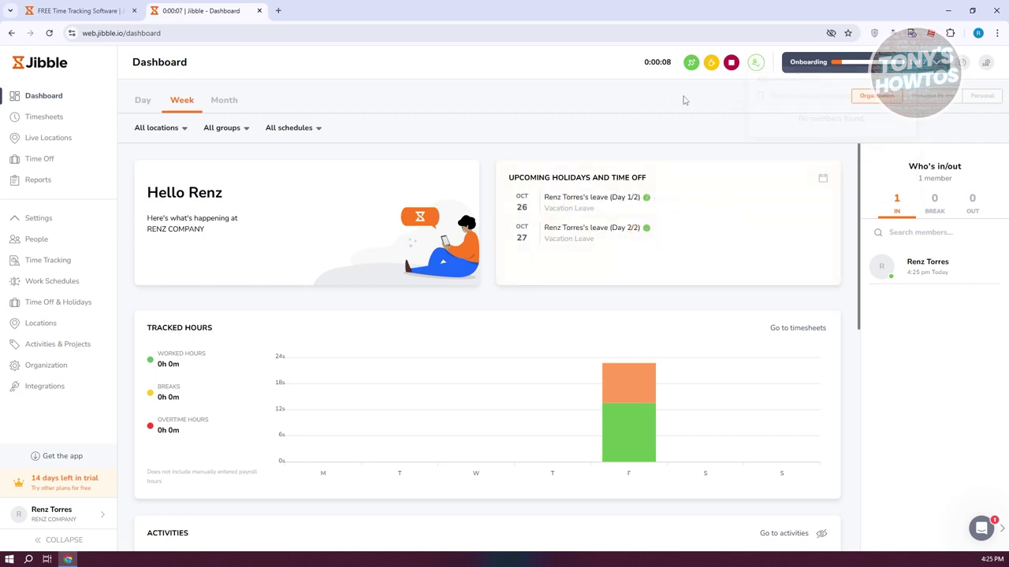
# Try to clock out for today at 4:25 pm, and recheck the clock-out form before dismissing it
pyautogui.click(730, 67)
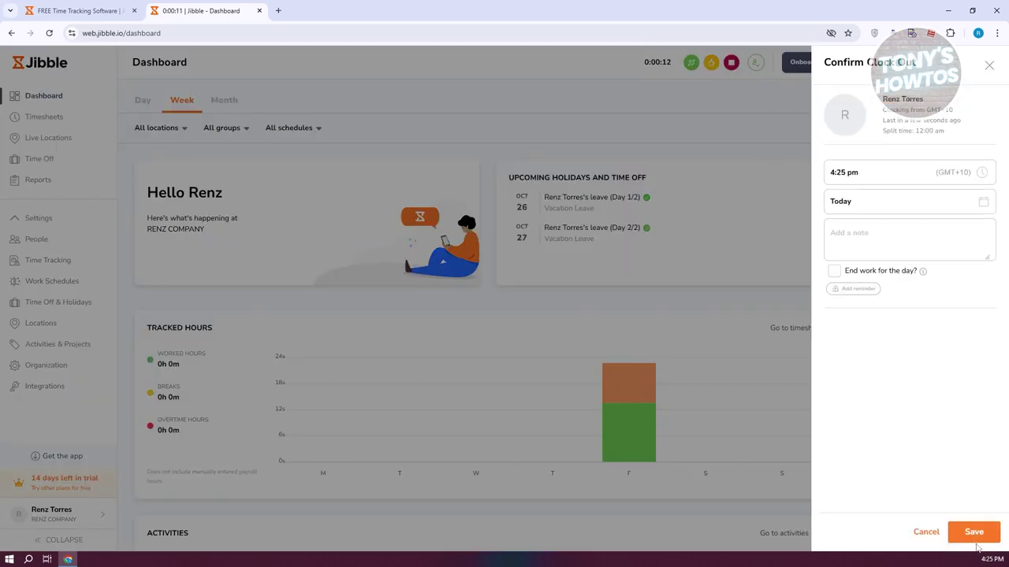
pyautogui.click(974, 533)
pyautogui.click(974, 533)
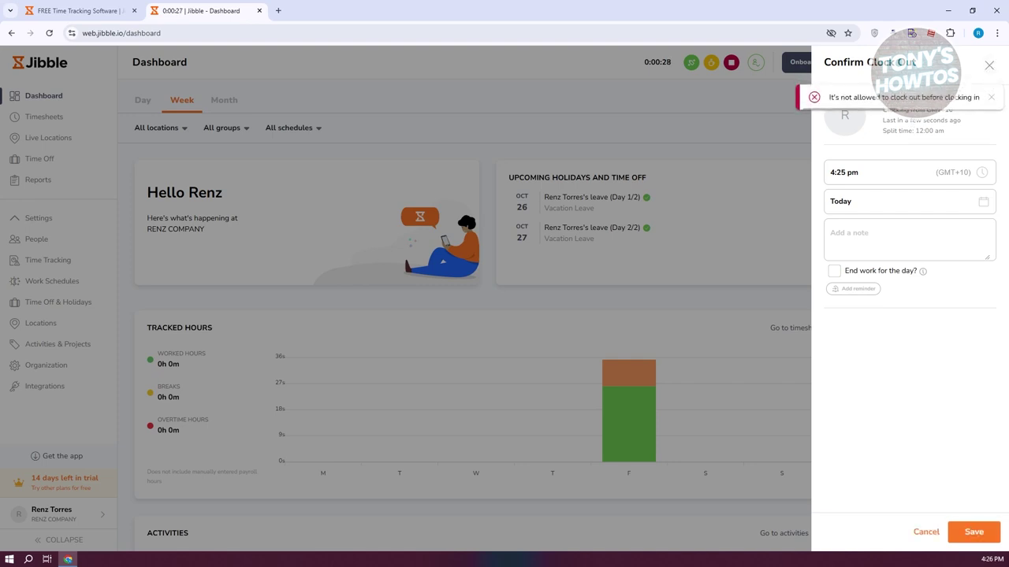
pyautogui.click(989, 65)
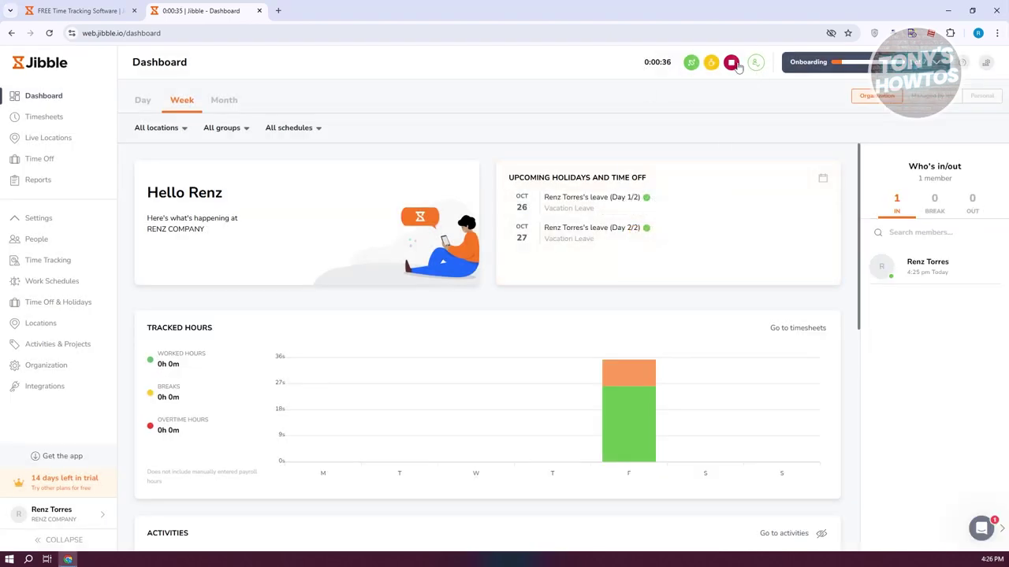
pyautogui.click(733, 64)
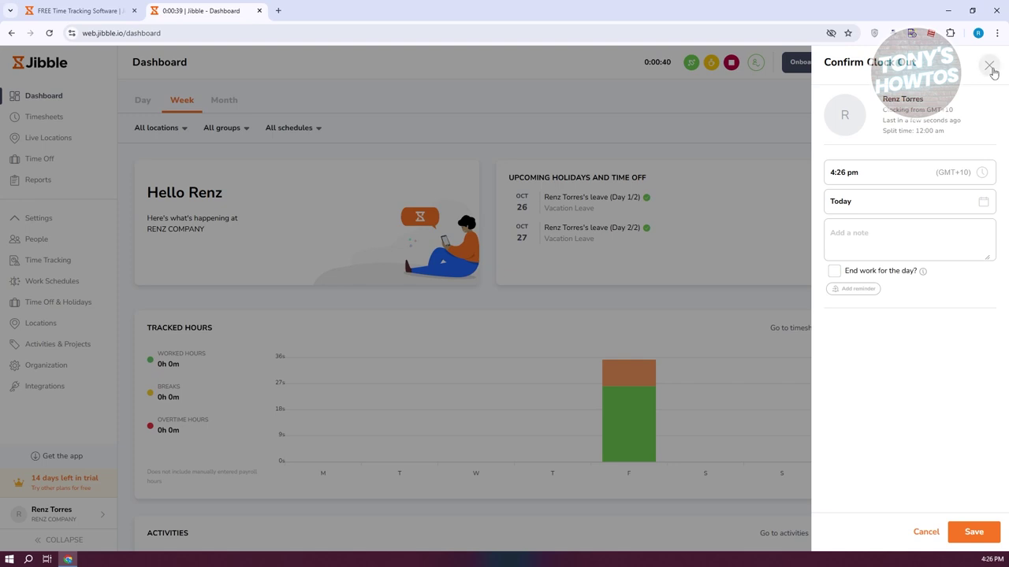
pyautogui.click(989, 65)
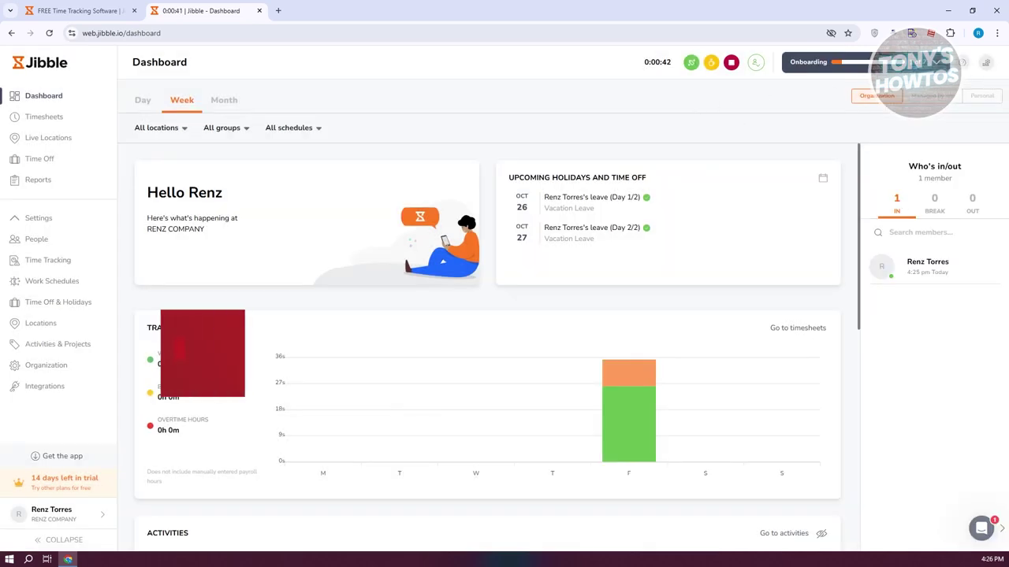